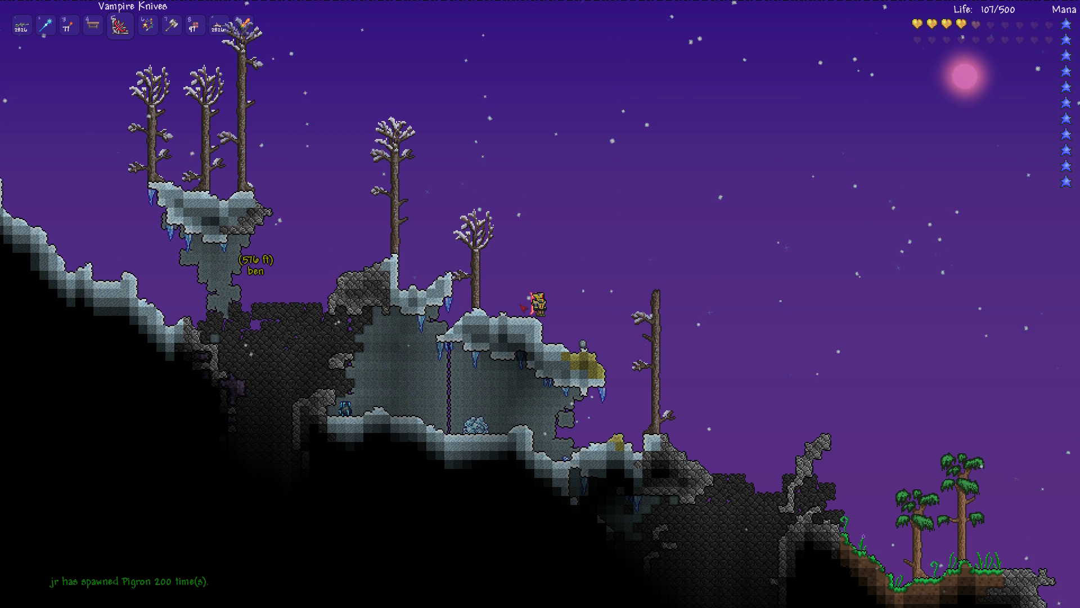
# - Cross the snowy hills and chasm to the forest ledge, then start a chat message calling everyone over
pyautogui.press('d')
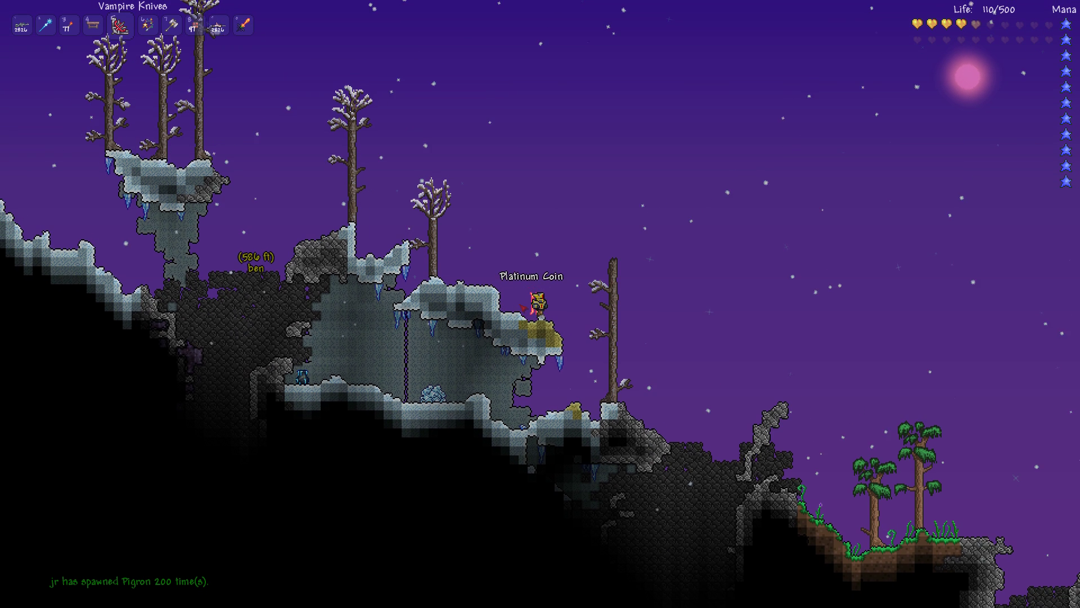
pyautogui.press('space')
pyautogui.press('d')
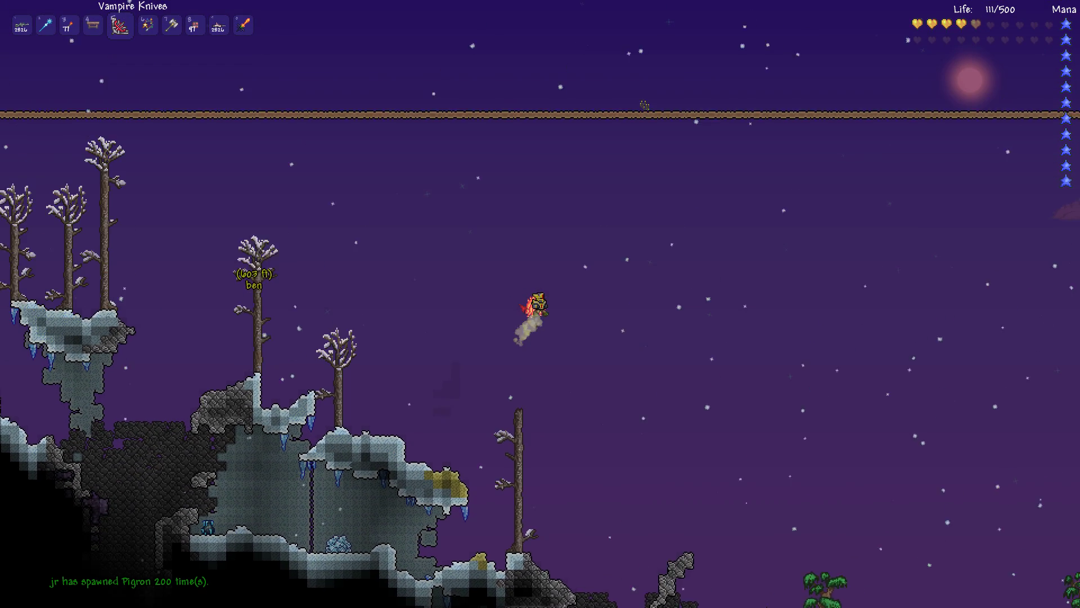
pyautogui.press('e')
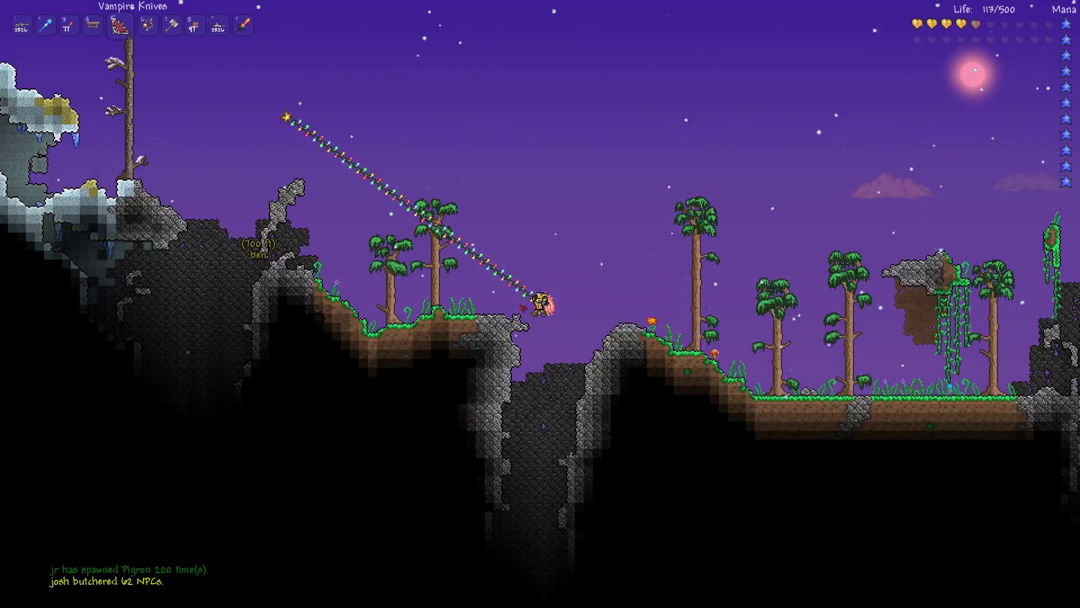
pyautogui.press('space')
pyautogui.press('Return')
pyautogui.write('everyone come here and dont do /butche')
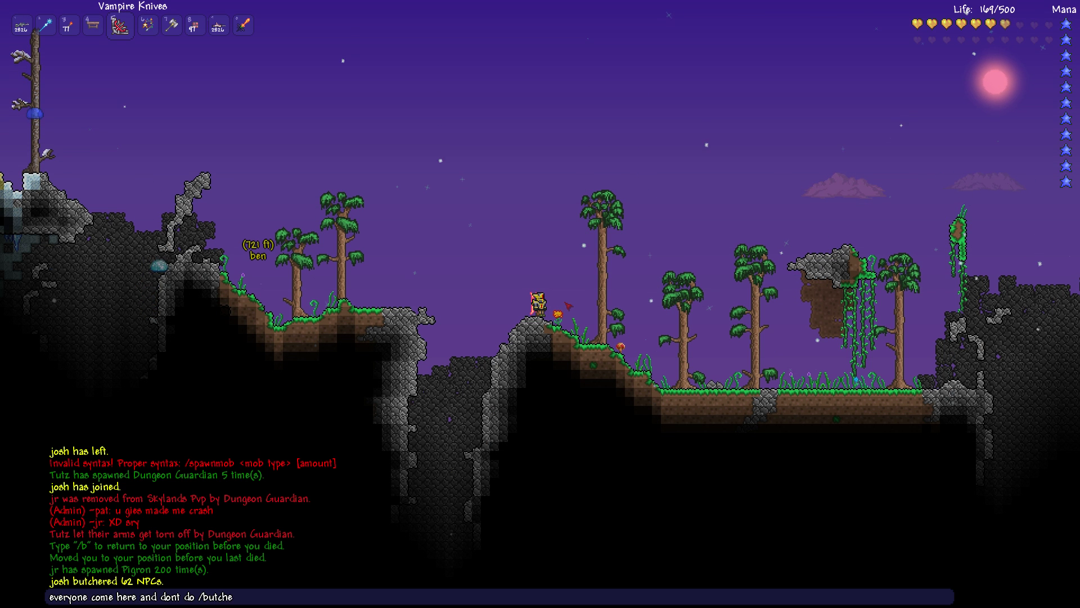
pyautogui.write('r')
# - Send the 'come here and don't do /butcher' message and rocket up to the sky bridge
pyautogui.press('Return')
pyautogui.press('space')
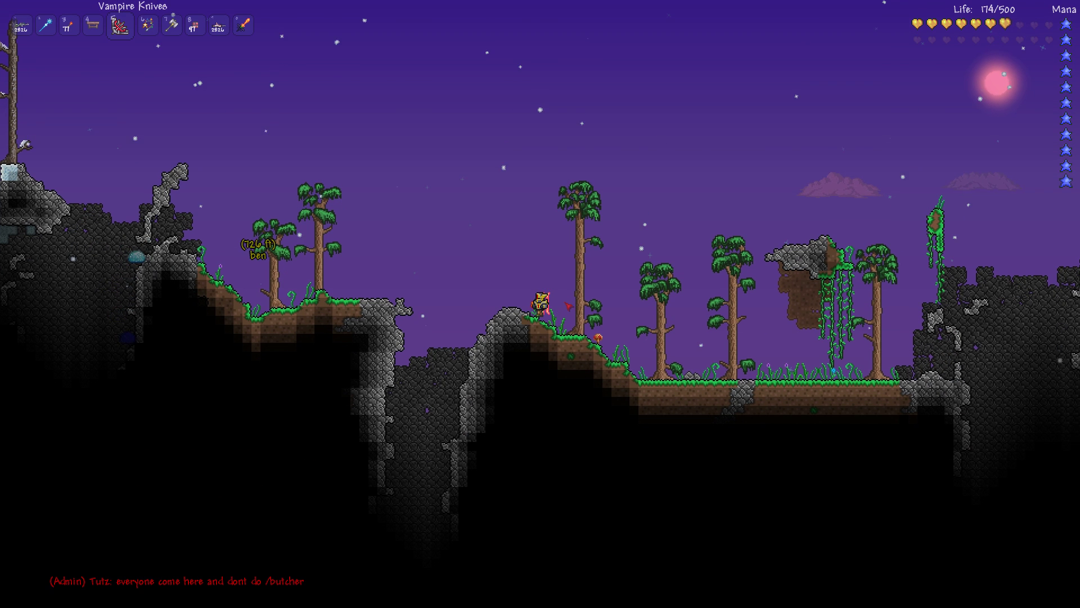
pyautogui.press('space')
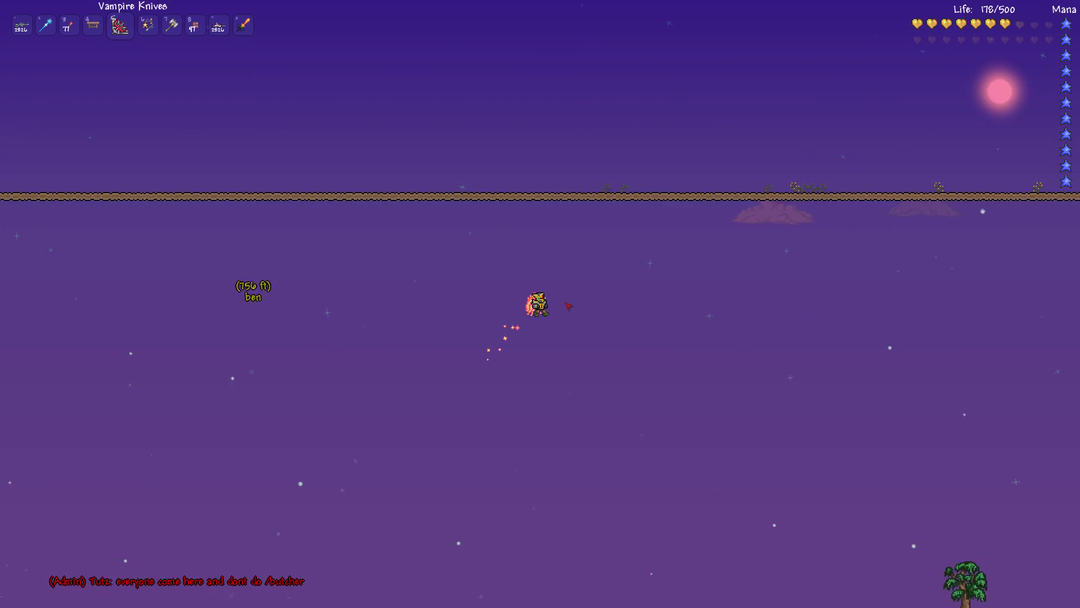
# - Drop off the bridge, then fly back up over the jungle cliffs and land on it
pyautogui.press('s')
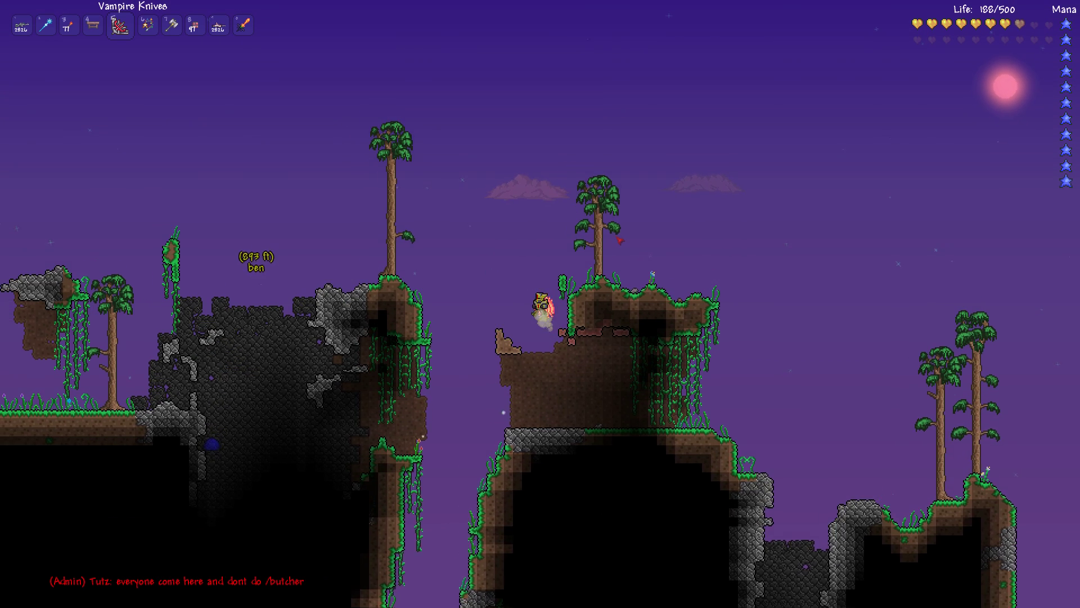
pyautogui.press('space')
pyautogui.press('space')
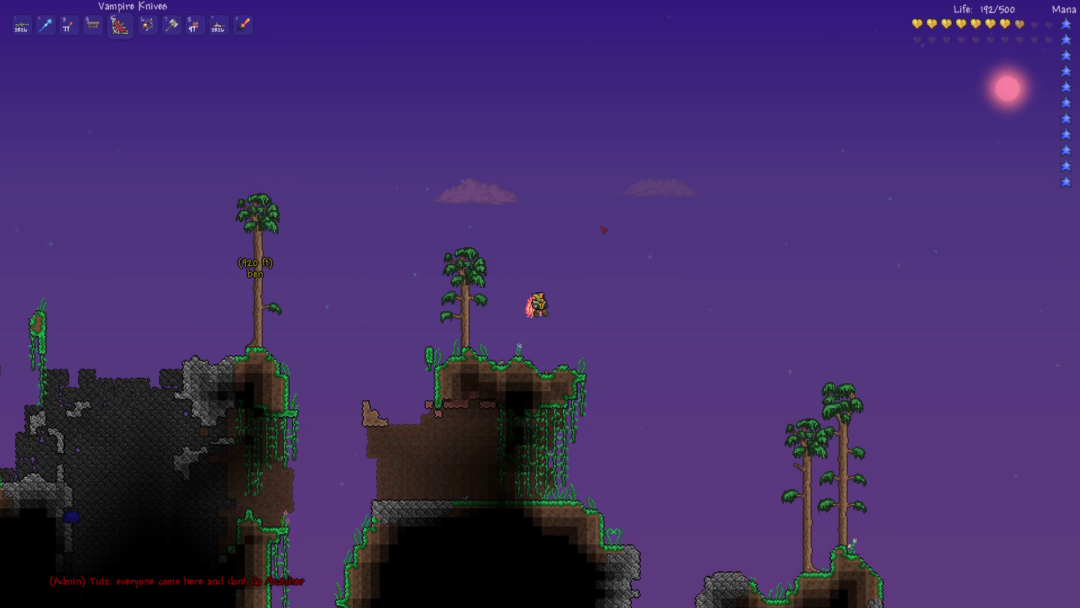
pyautogui.press('space')
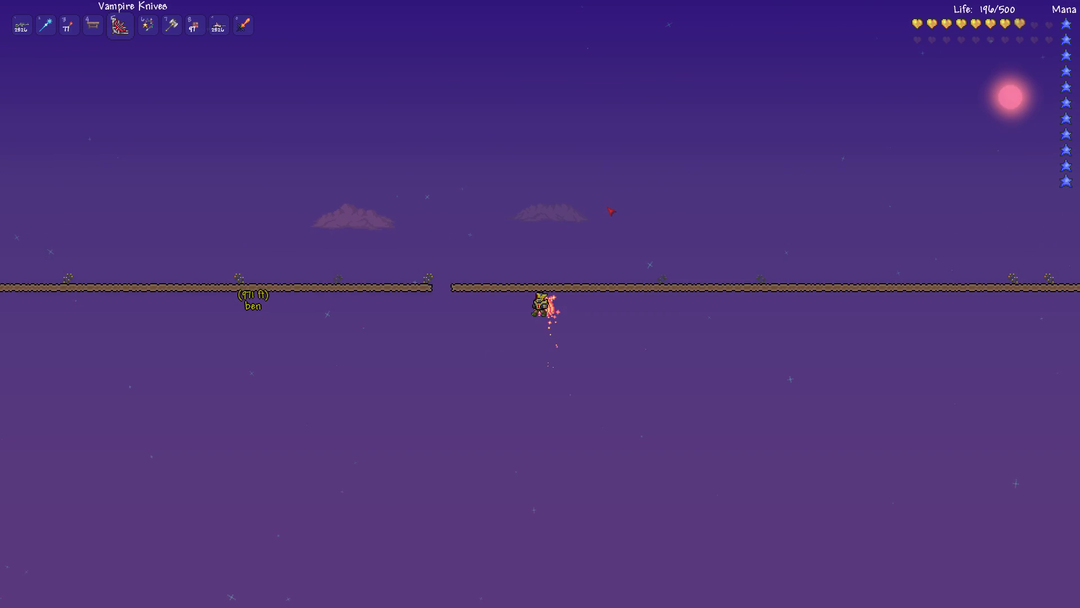
pyautogui.press('space')
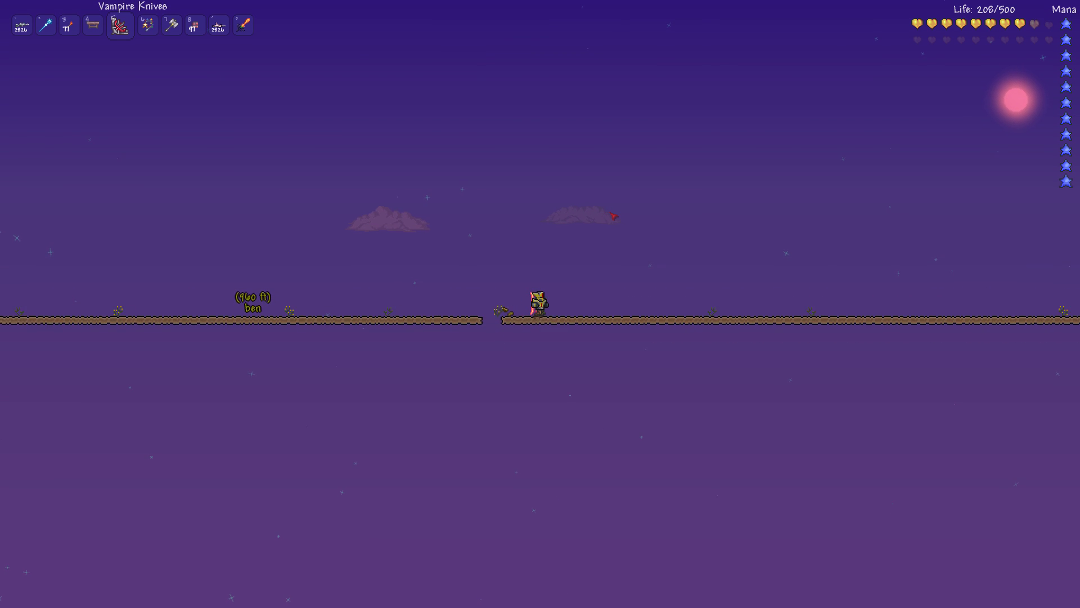
pyautogui.press('Return')
# - Dash left and then move right along the sky bridge
pyautogui.press('Escape')
pyautogui.press('a')
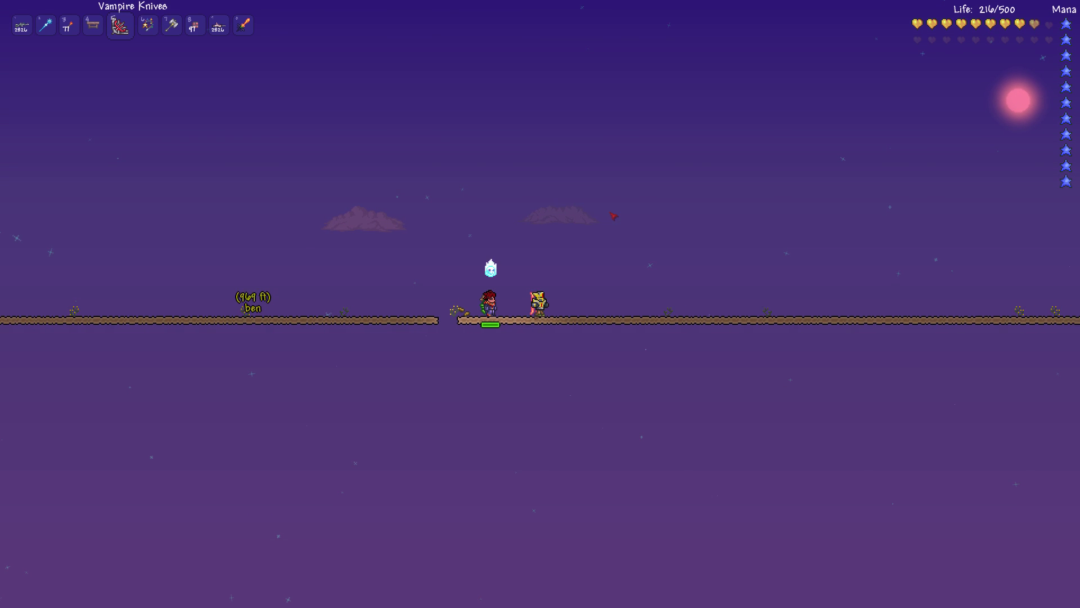
pyautogui.press('d')
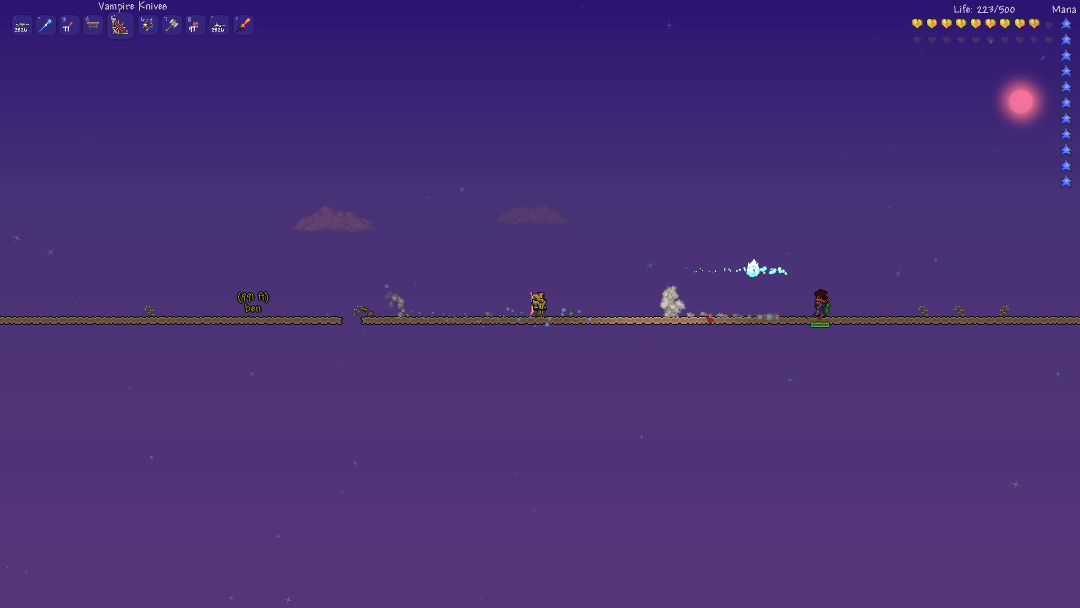
# - Announce in chat that five Dungeon Guardians are coming, fixing typos, then walk left and bring up Steam
pyautogui.press('Return')
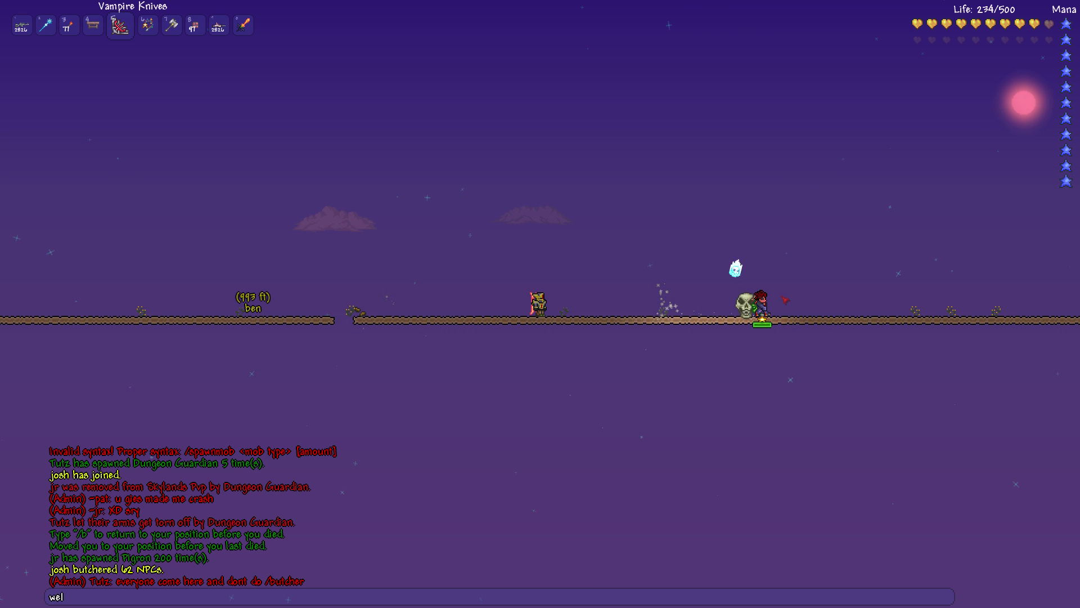
pyautogui.write('we l')
pyautogui.press('BackSpace')
pyautogui.write('are')
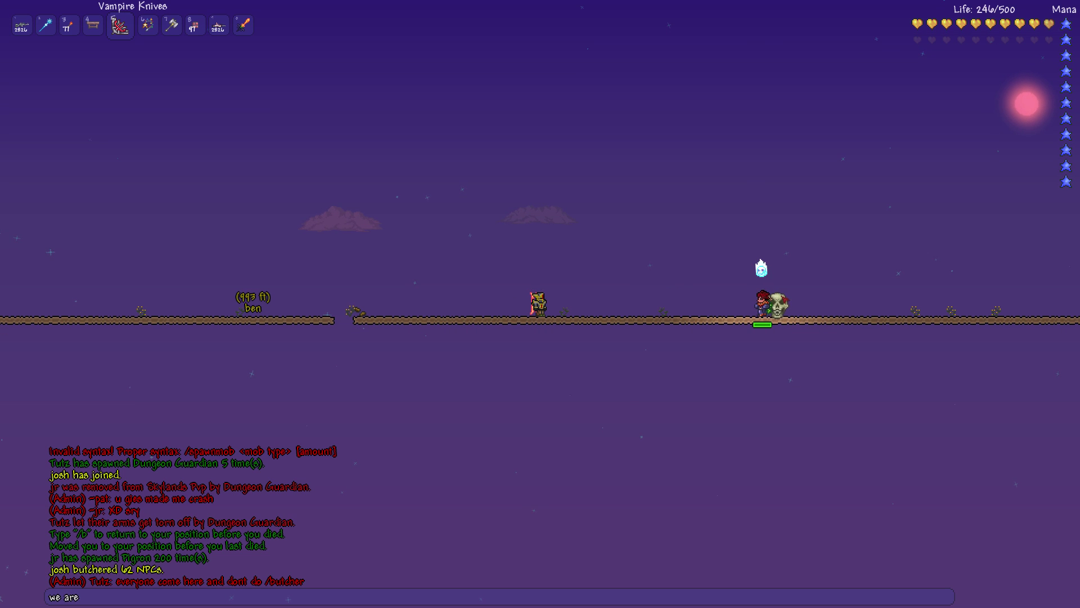
pyautogui.write(' don')
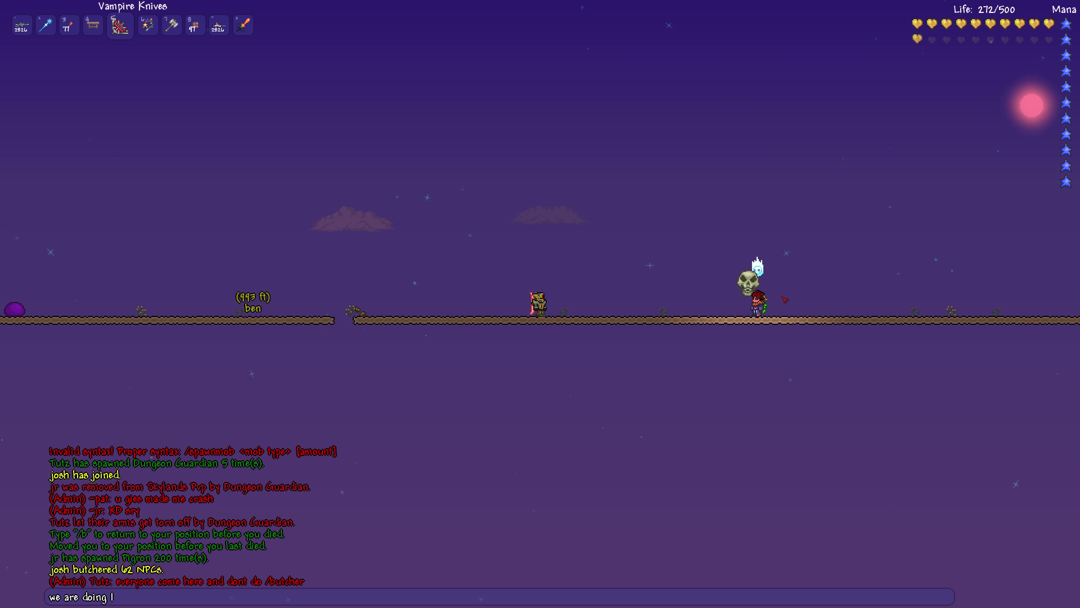
pyautogui.write('du')
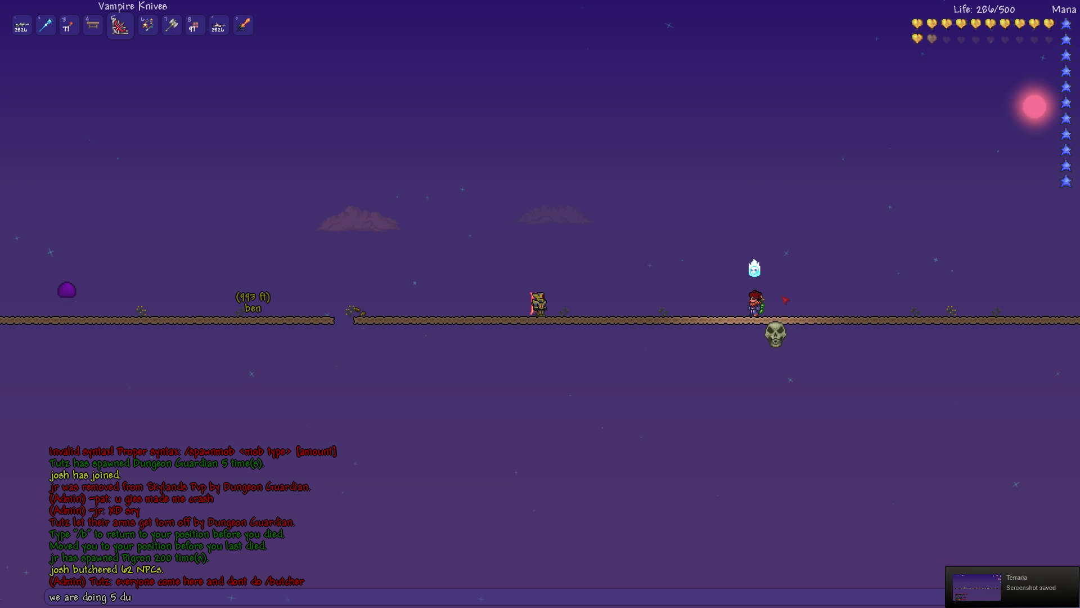
pyautogui.write('ngon gal')
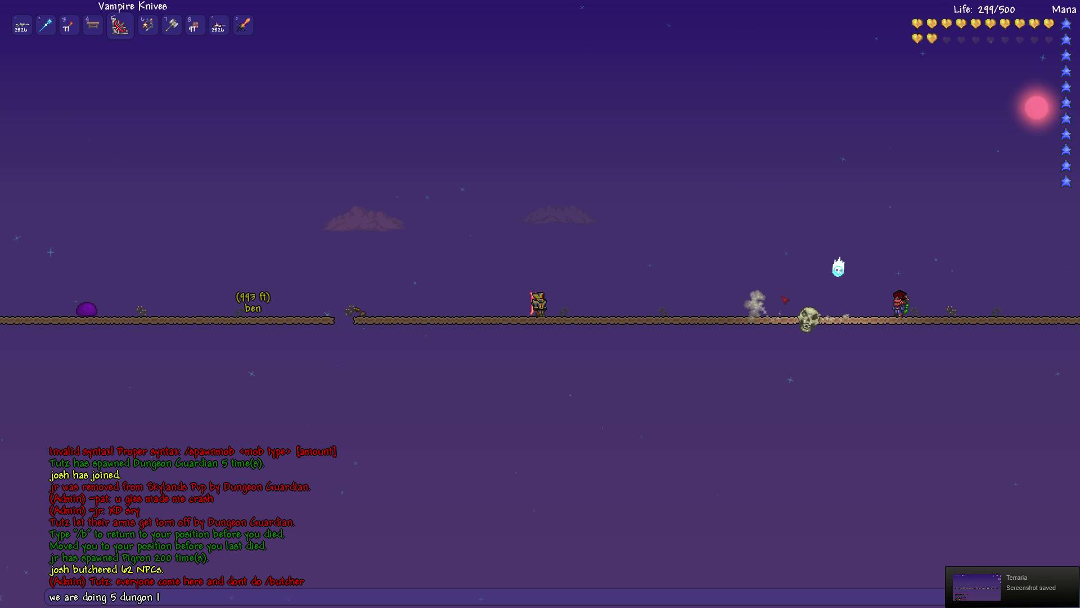
pyautogui.press('BackSpace')
pyautogui.write('rd')
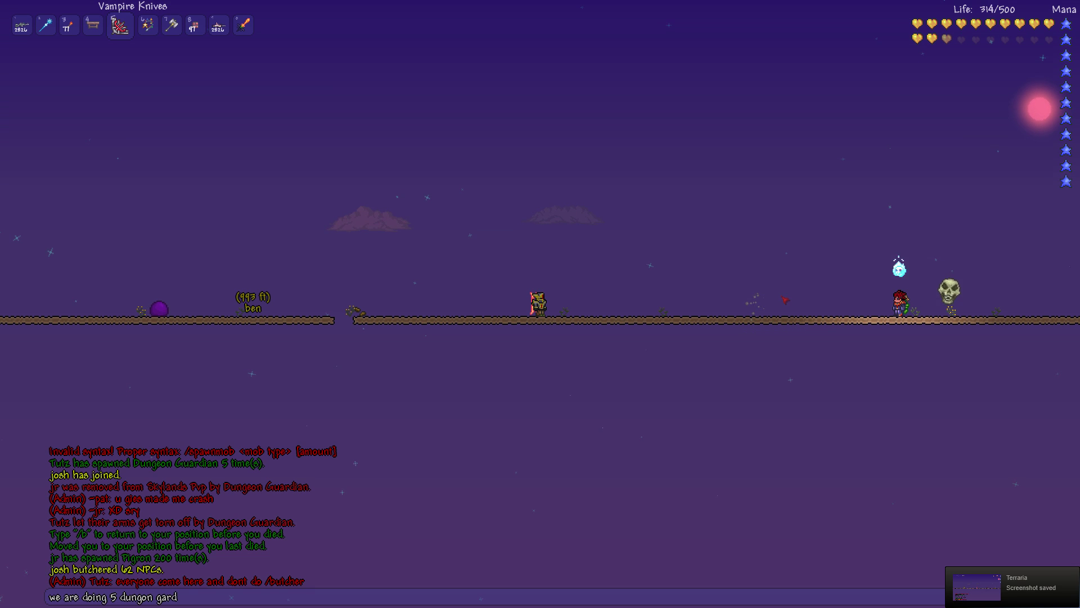
pyautogui.write('ion!')
pyautogui.press('Return')
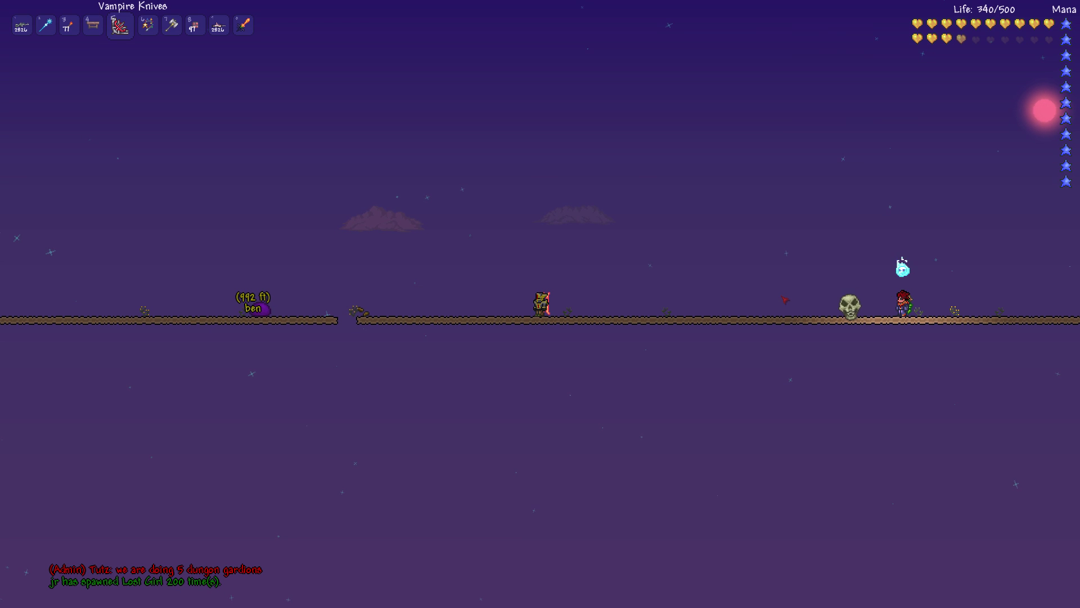
pyautogui.press('a')
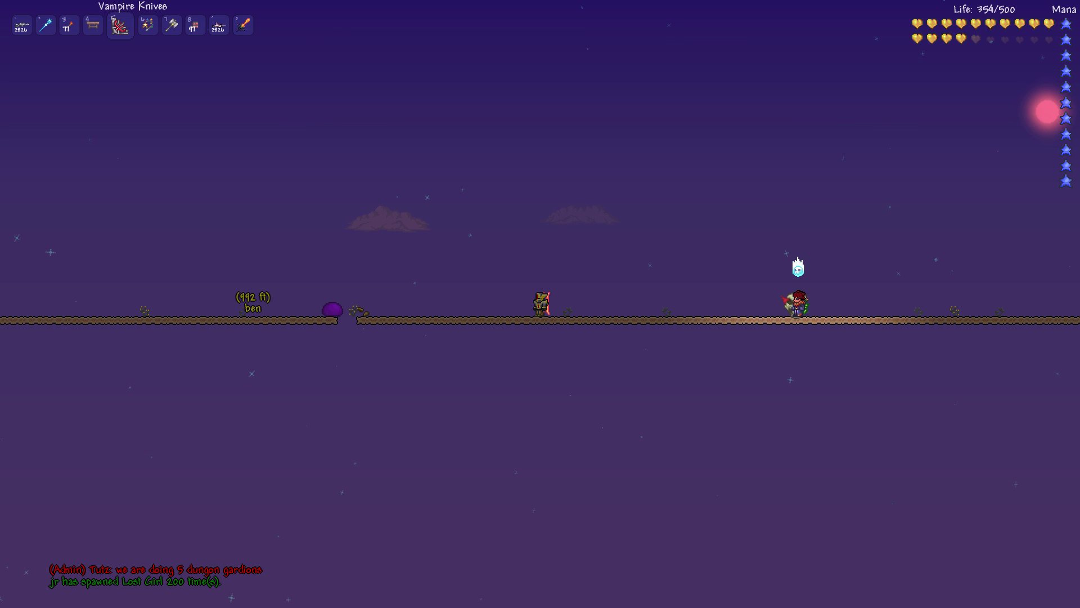
pyautogui.hotkey('shift', 'Tab')
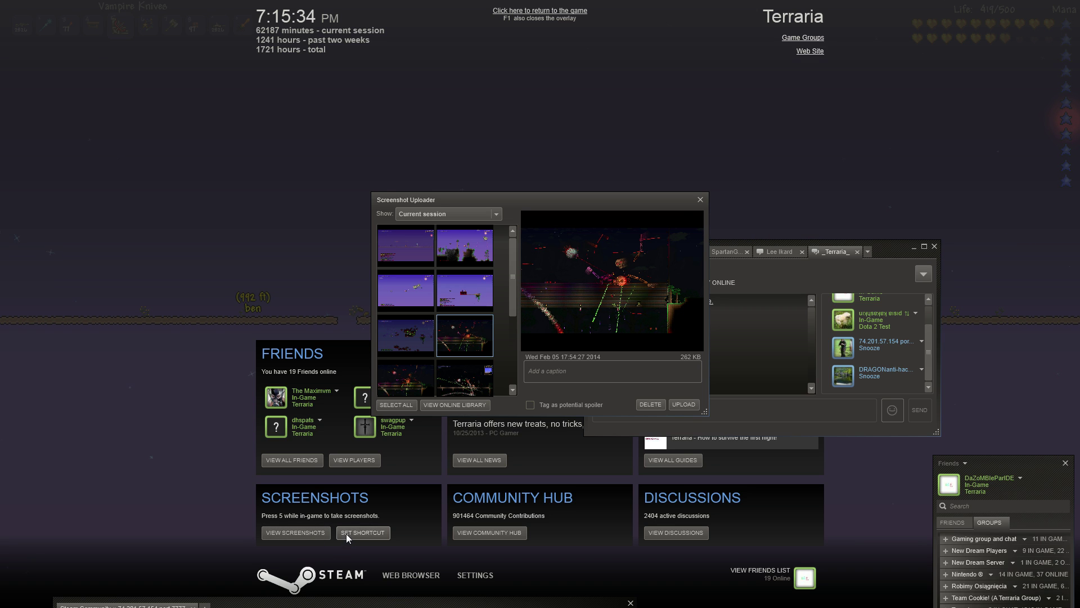
# - Confirm the Steam screenshot shortcut as F3 and close the overlay
pyautogui.click(362, 533)
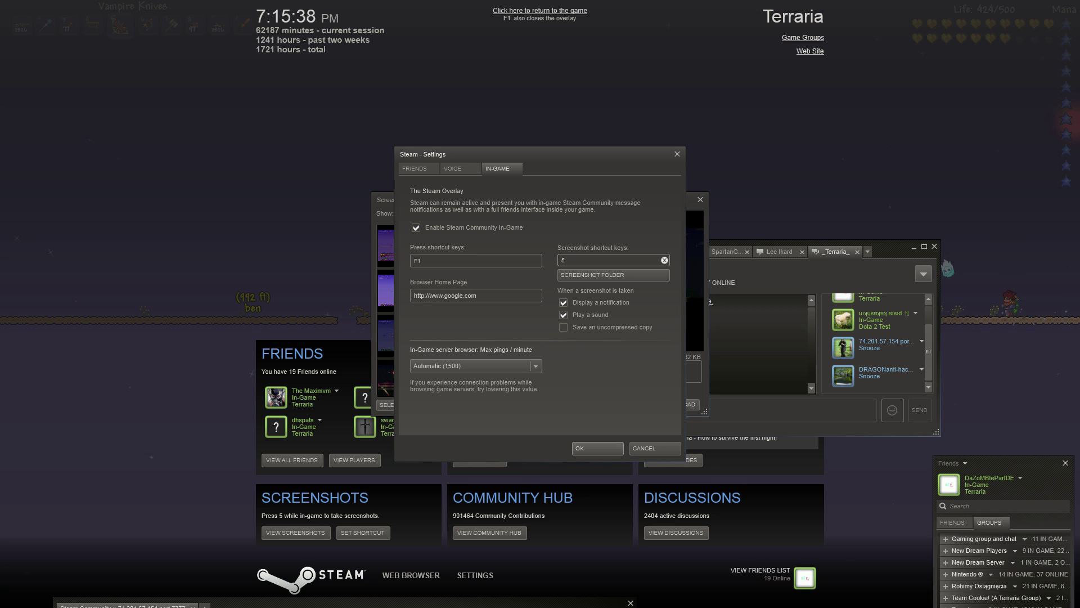
pyautogui.click(597, 447)
pyautogui.hotkey('shift', 'Tab')
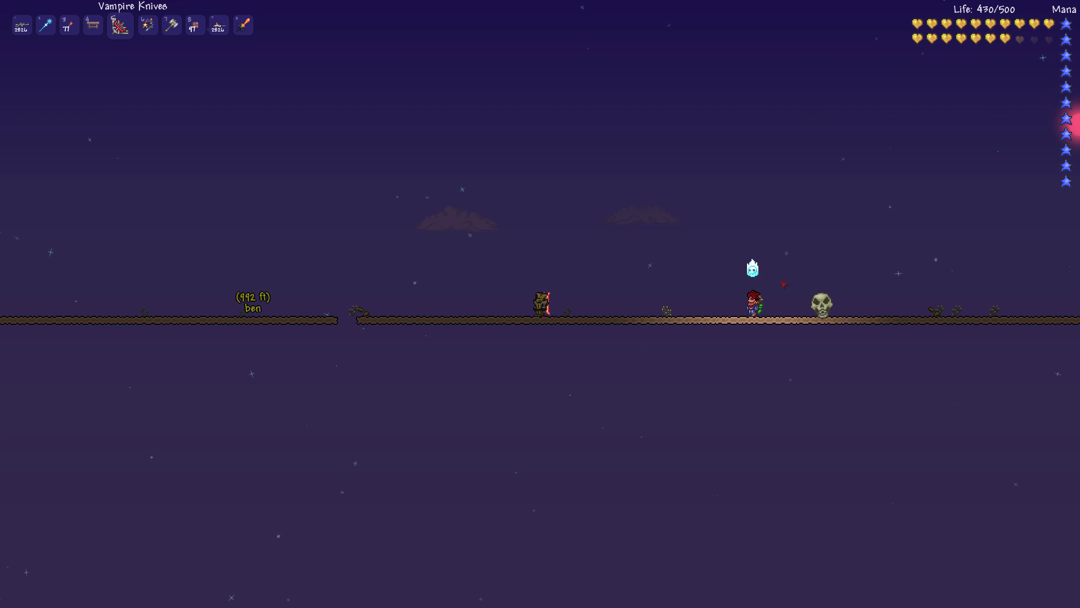
# - Spawn five Dungeon Guardians with /spawnmob 68 5, then fly up throwing Vampire Knives
pyautogui.press('Return')
pyautogui.write('/spa')
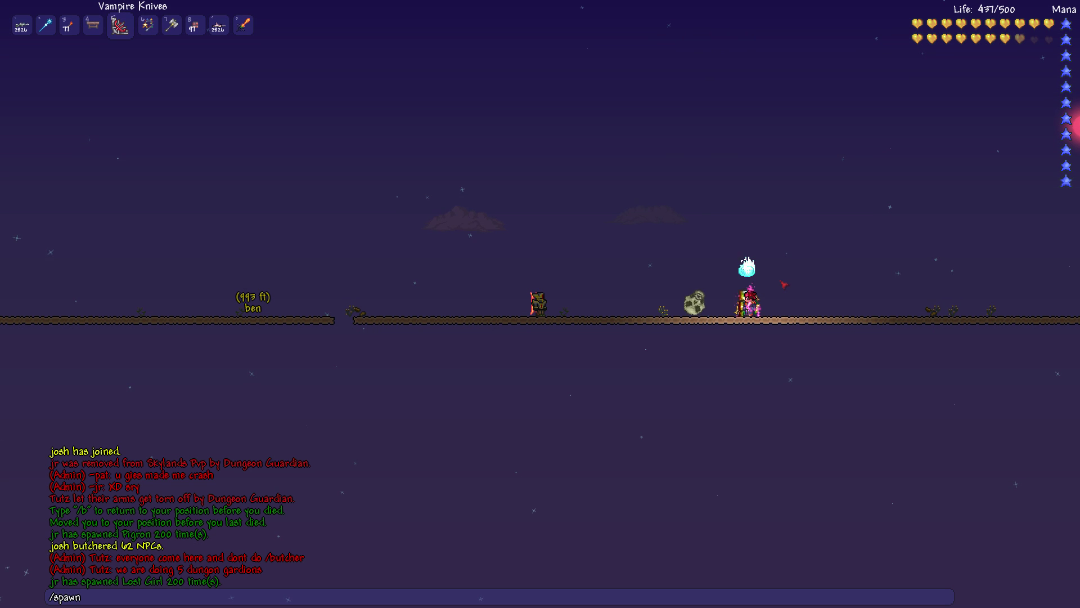
pyautogui.write('wnmob l')
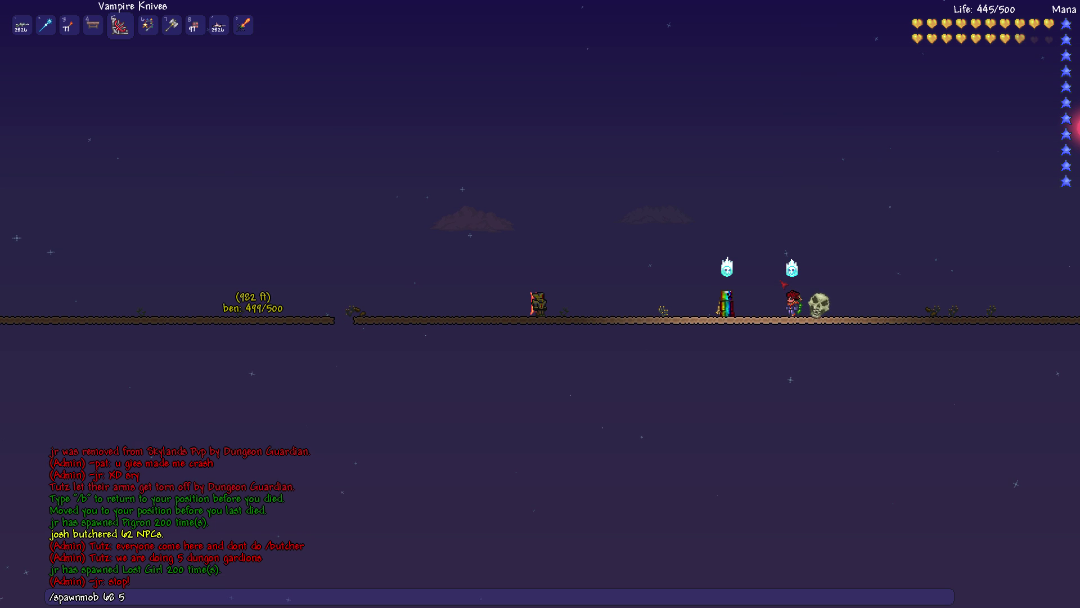
pyautogui.press('Return')
pyautogui.press('space')
pyautogui.moveTo(792, 259)
pyautogui.mouseDown()
pyautogui.moveTo(825, 379)
pyautogui.moveTo(928, 170)
pyautogui.moveTo(814, 103)
pyautogui.moveTo(879, 490)
pyautogui.moveTo(802, 428)
pyautogui.mouseUp()
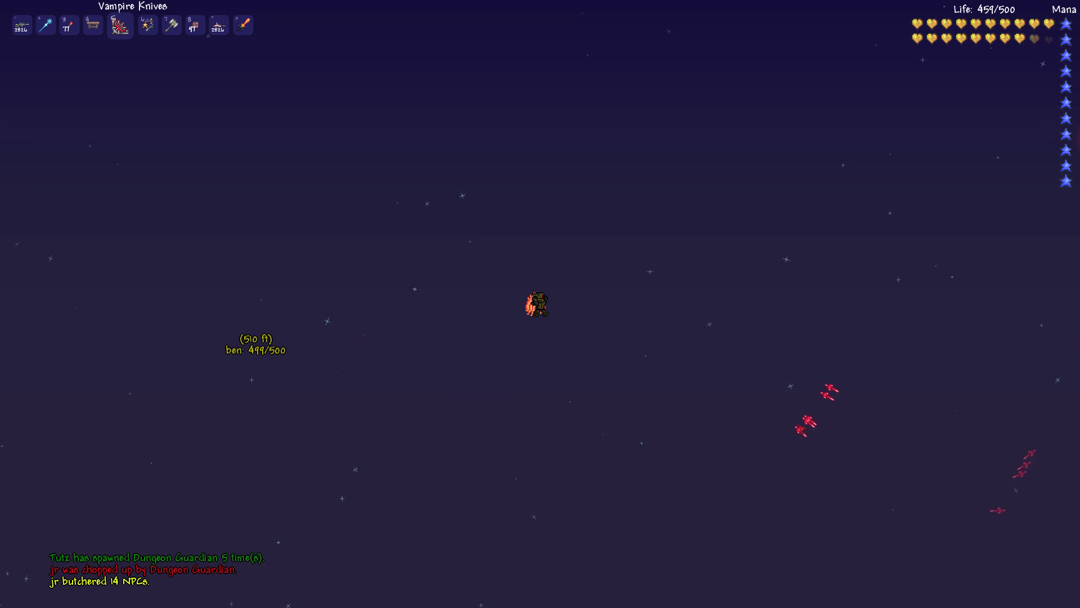
# - Send two chat messages while swapping between the Torch and the Vampire Knives
pyautogui.press('Return')
pyautogui.write('Fl')
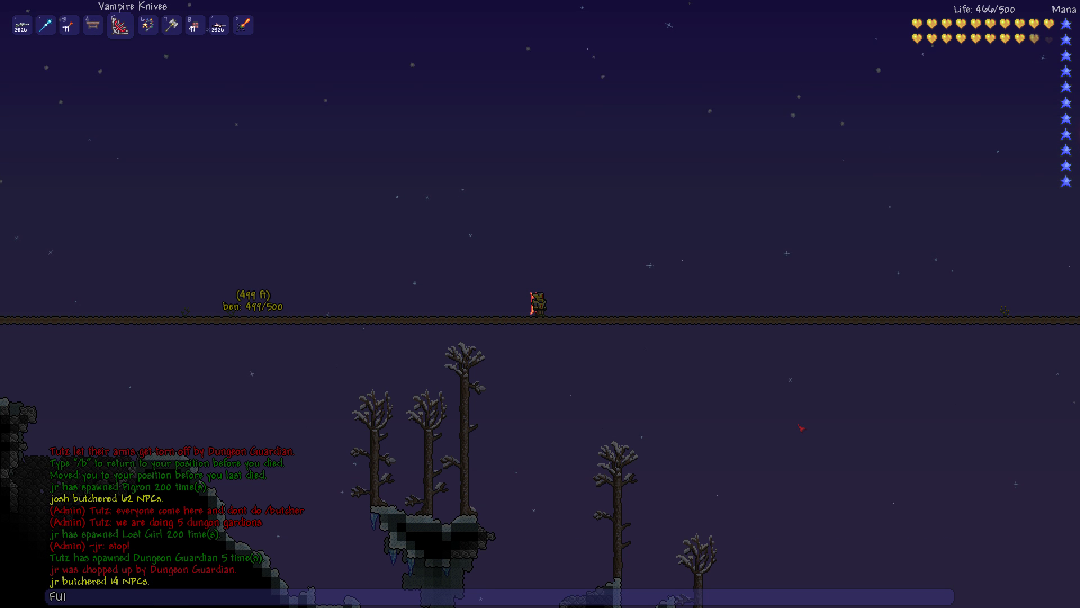
pyautogui.press('Return')
pyautogui.press('3')
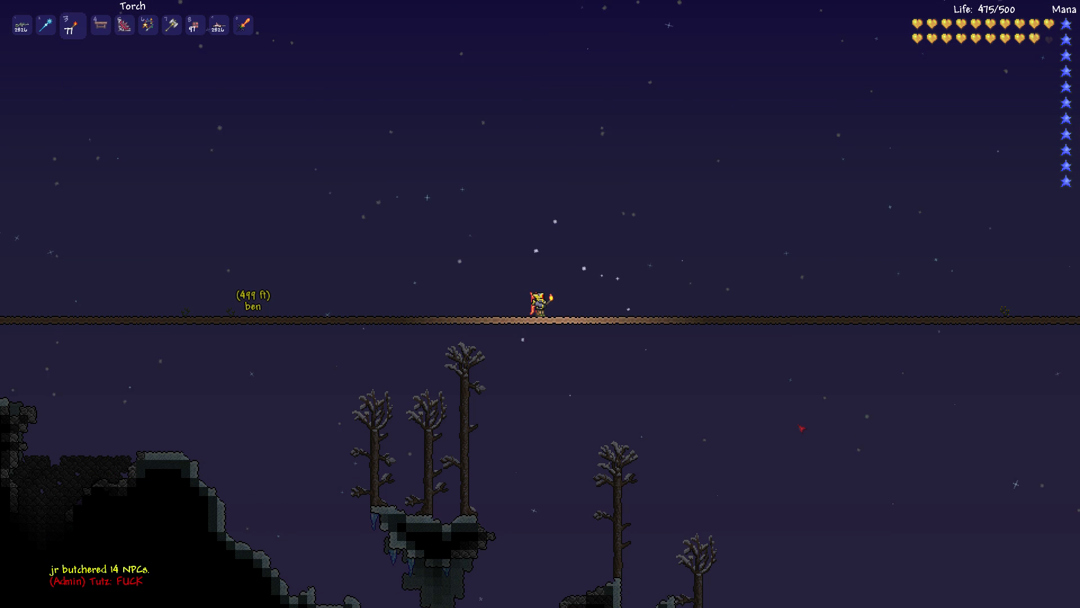
pyautogui.press('Return')
pyautogui.press('5')
pyautogui.write('I SAID DONR+T DO T')
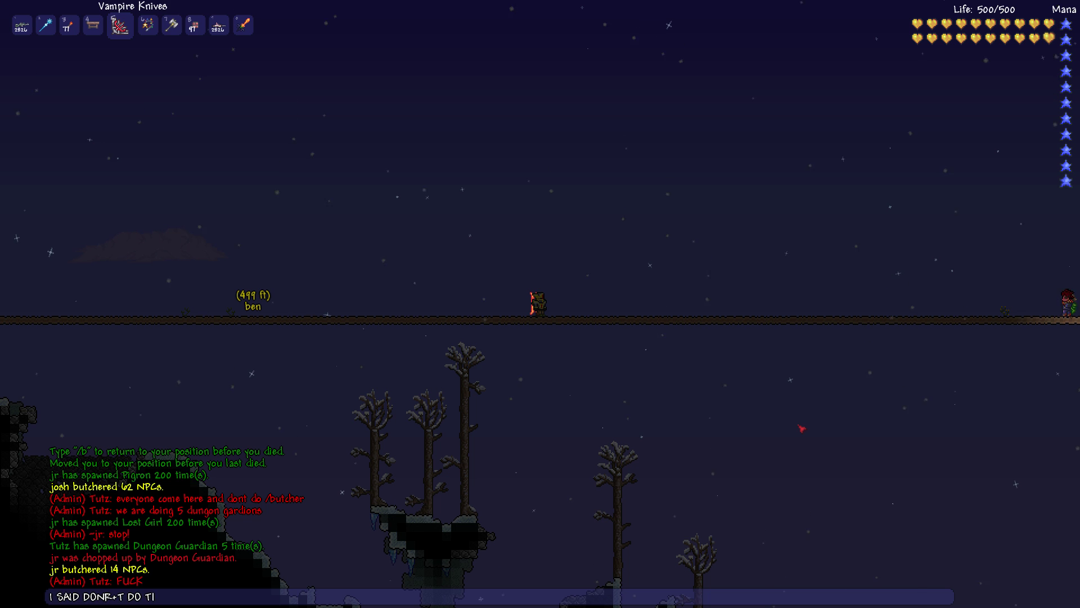
pyautogui.write('HAT')
pyautogui.press('Return')
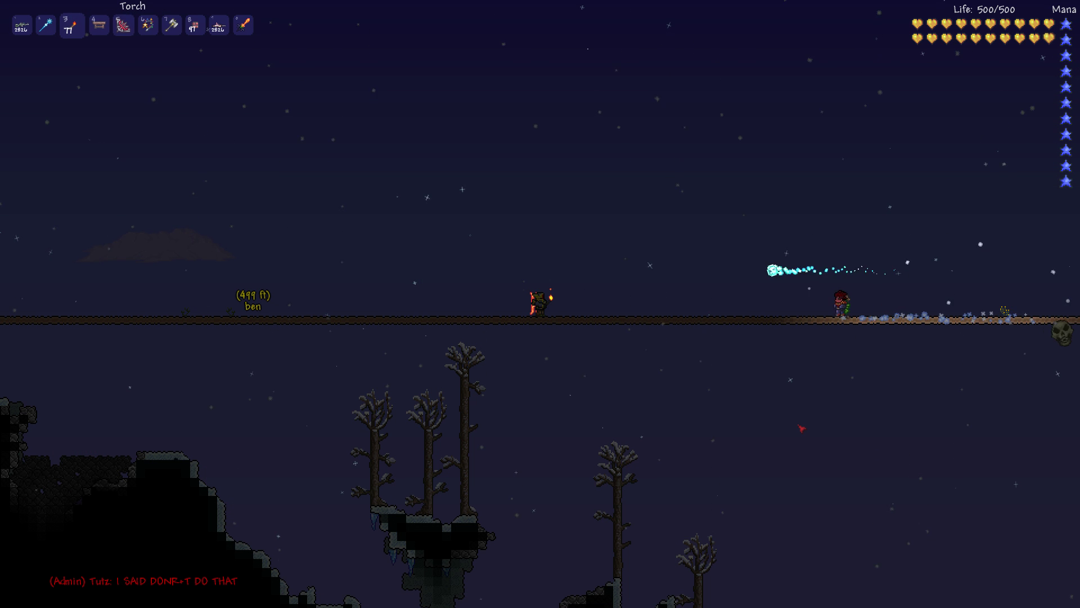
# - Spawn five Dungeon Guardians with /spawnmob, die to them, and reopen chat
pyautogui.press('a')
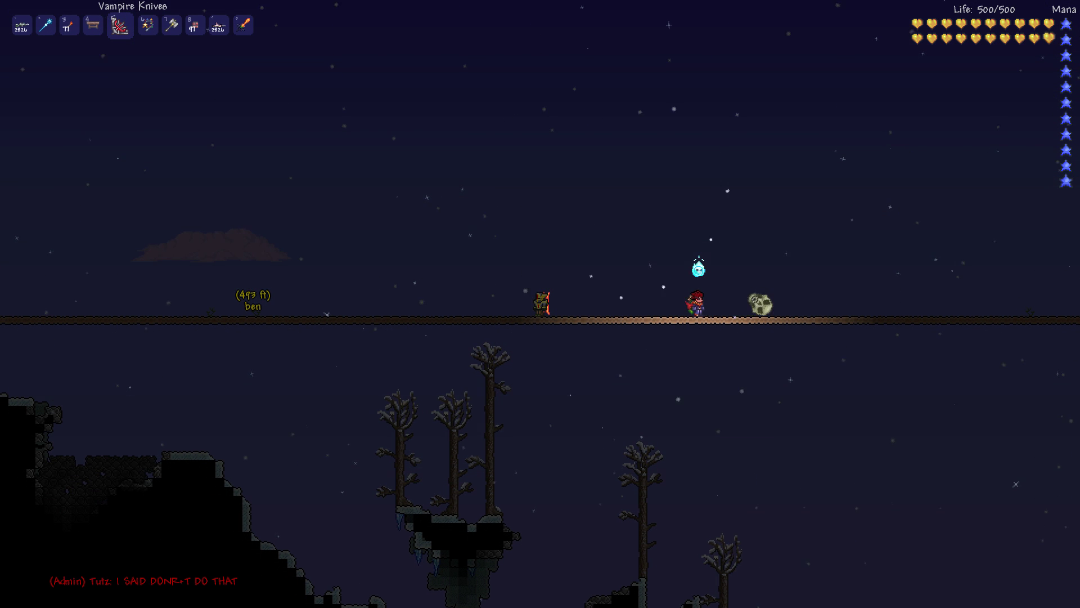
pyautogui.press('Return')
pyautogui.write('/spawnmo')
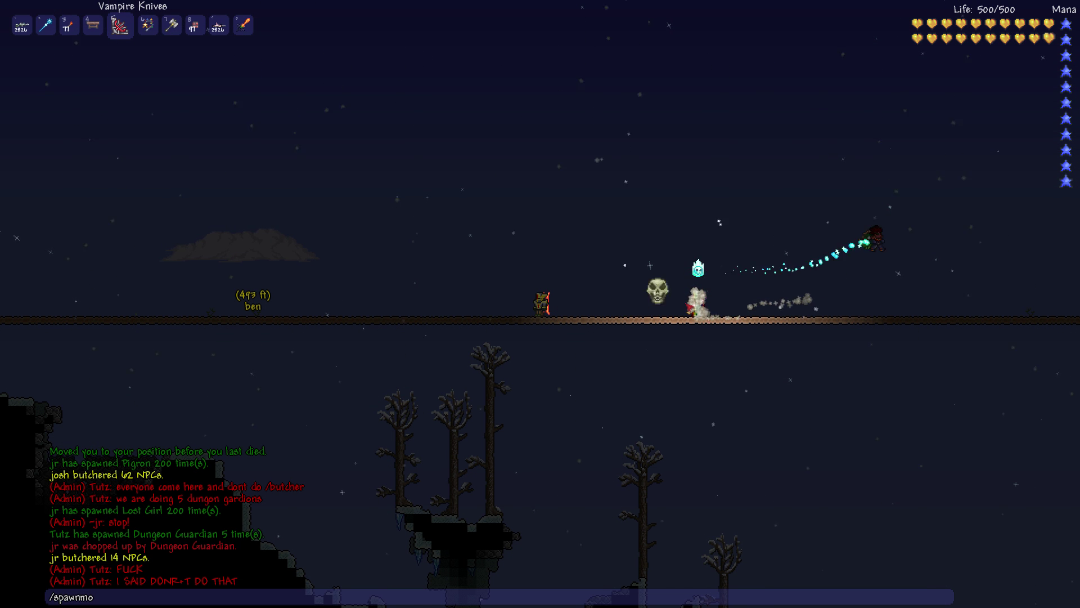
pyautogui.write('b 68 1')
pyautogui.press('Return')
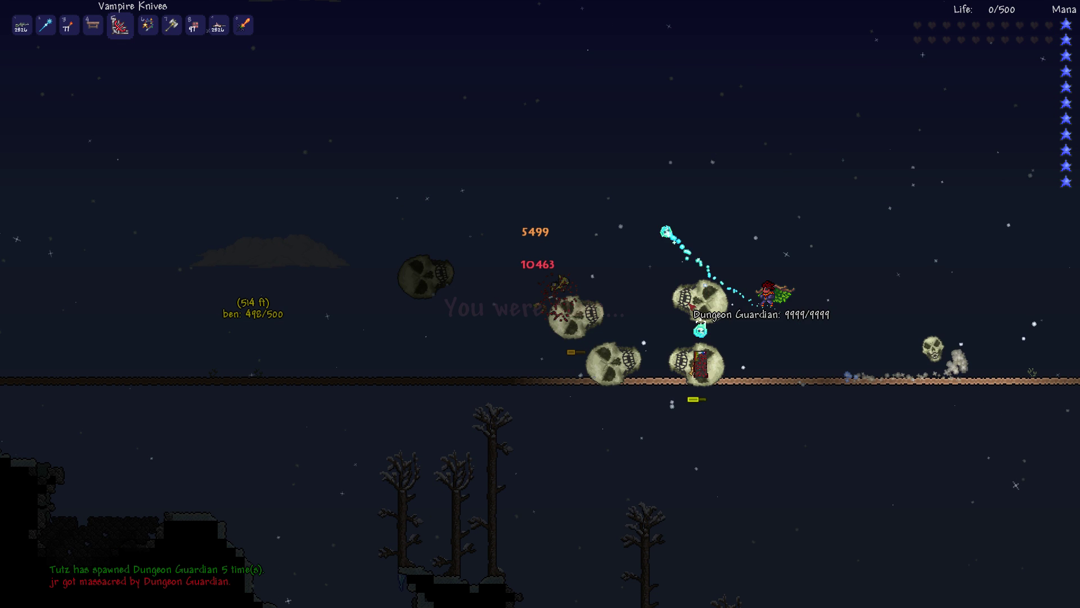
pyautogui.press('Return')
pyautogui.write('/l')
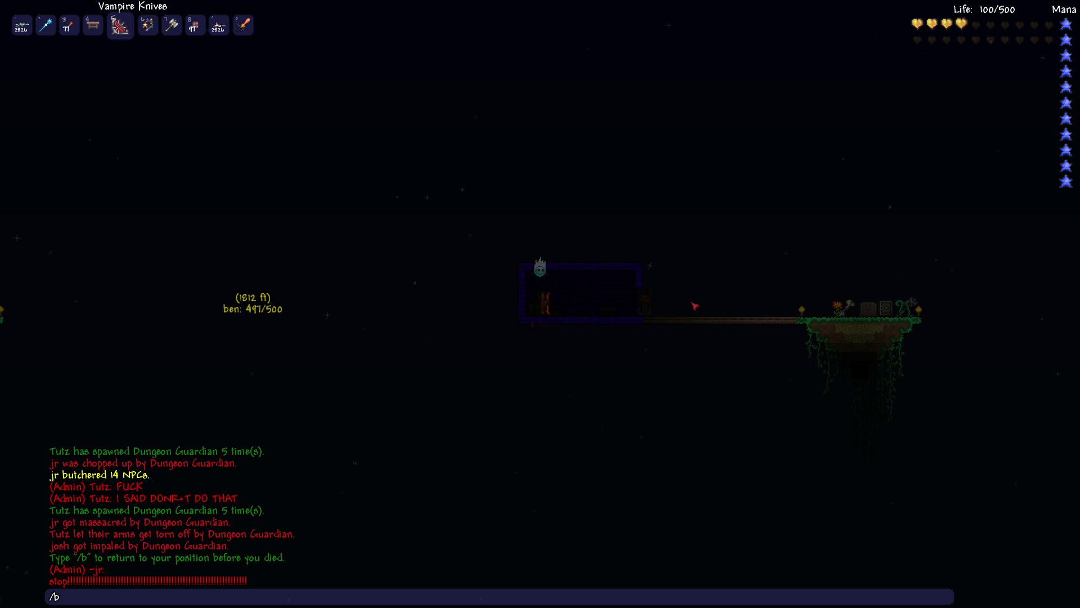
# - Return to the bridge with /b and submit a mistyped /spawnmob command
pyautogui.press('Return')
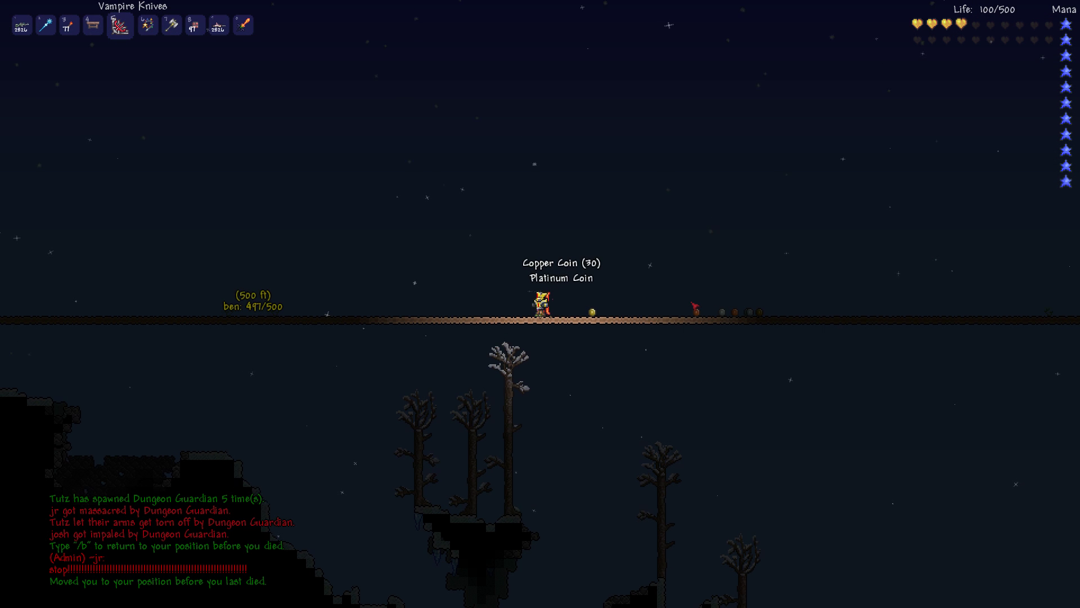
pyautogui.press('Return')
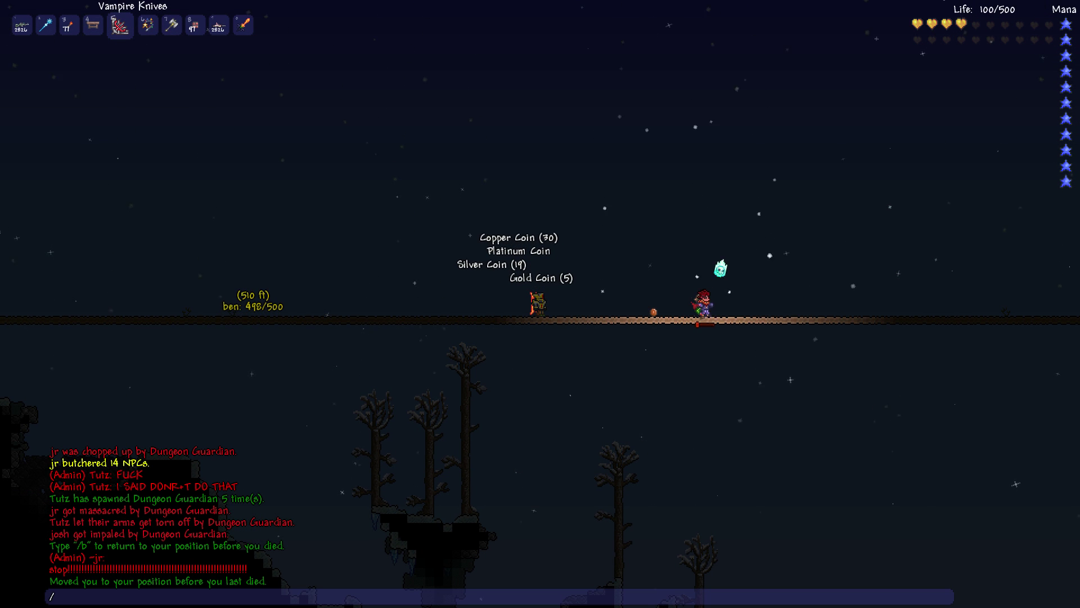
pyautogui.write('/spanwmob')
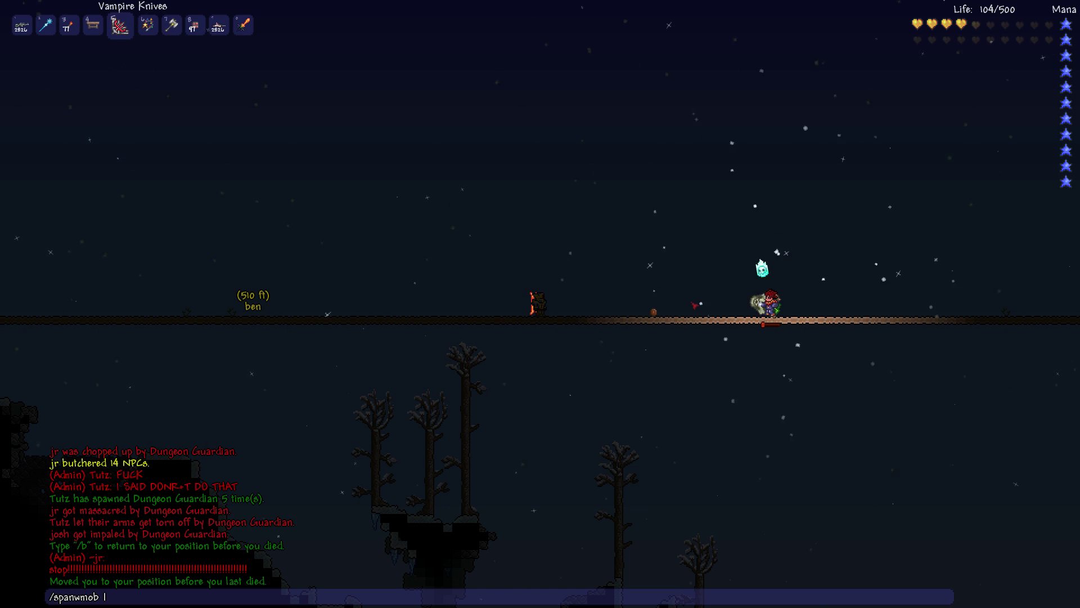
pyautogui.write('46')
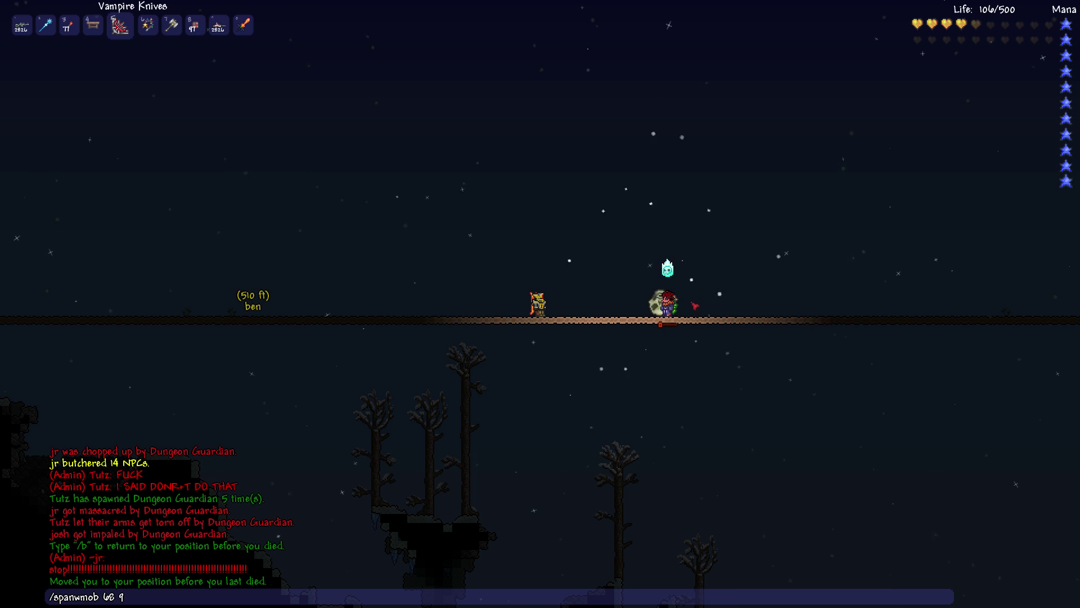
pyautogui.press('BackSpace')
pyautogui.write('1')
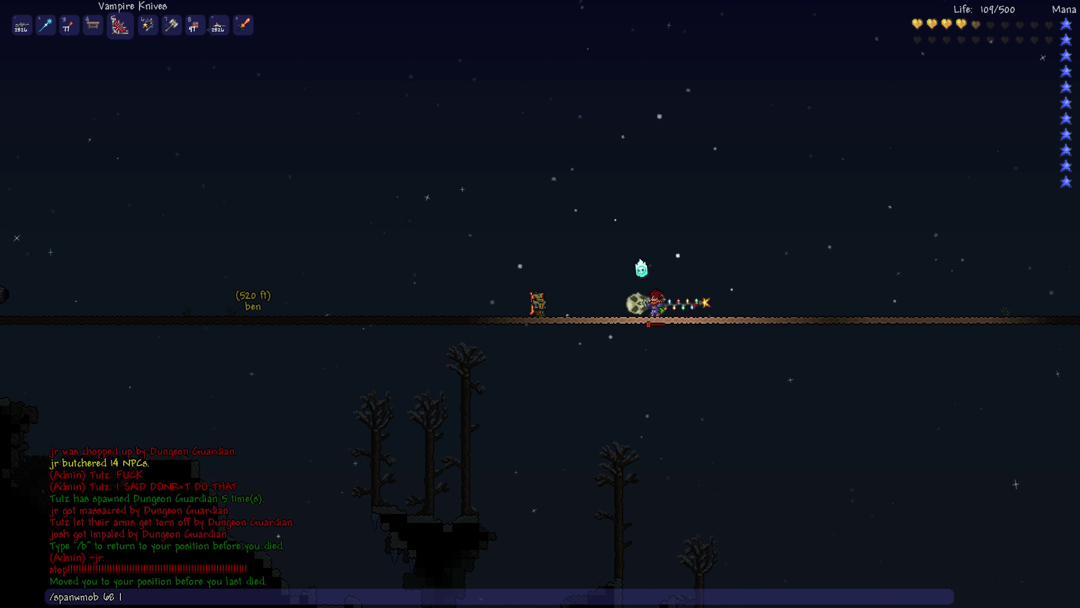
pyautogui.press('Return')
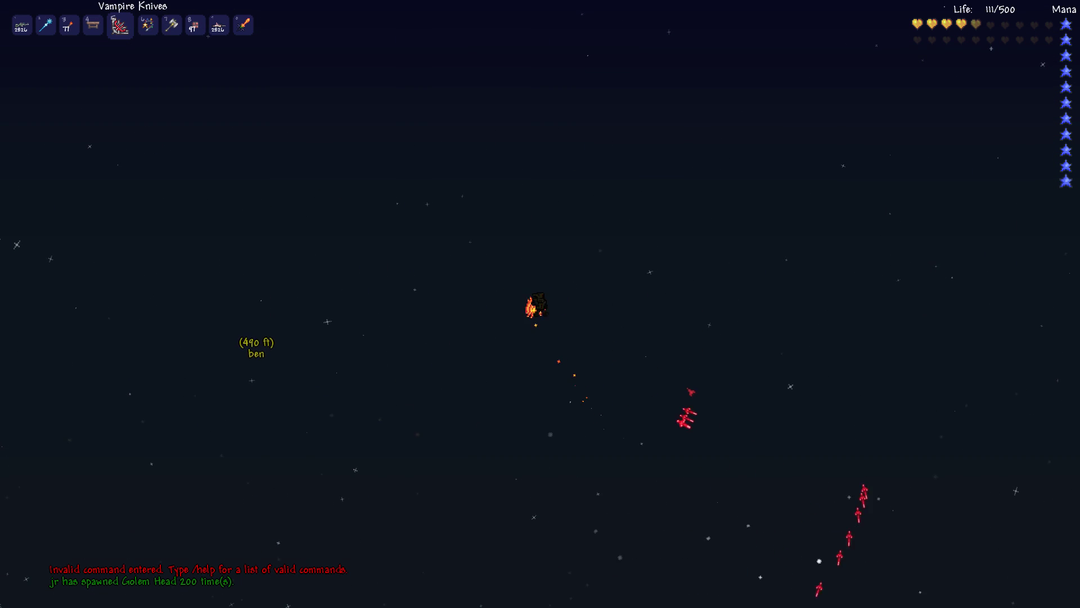
pyautogui.press('w')
# - Spawn Dungeon Guardians, die to them, and get back onto the bridge with /b
pyautogui.press('Return')
pyautogui.write('/s')
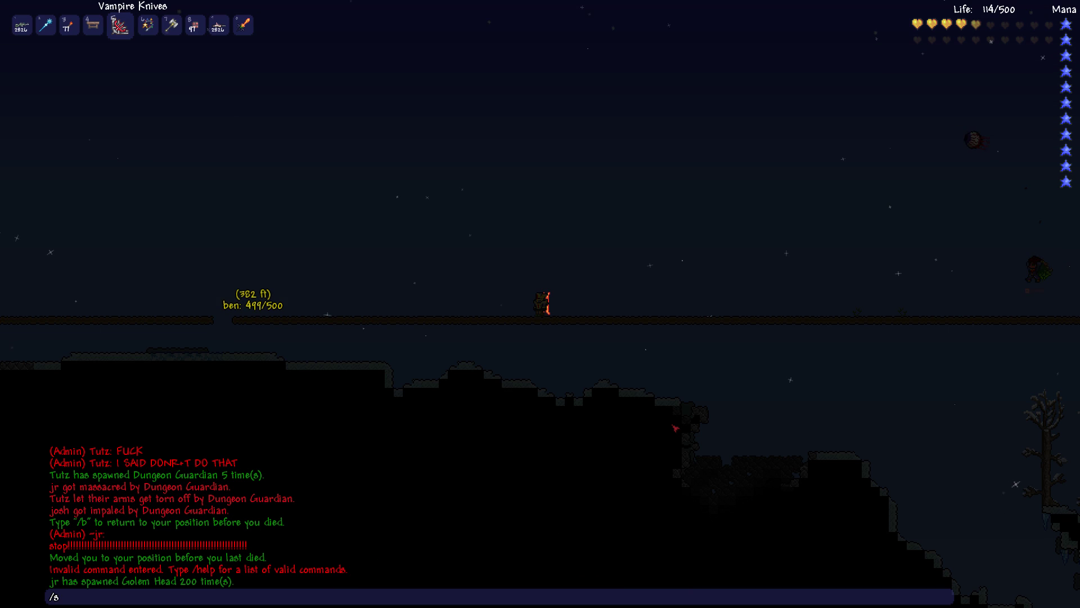
pyautogui.write('pawnmob ')
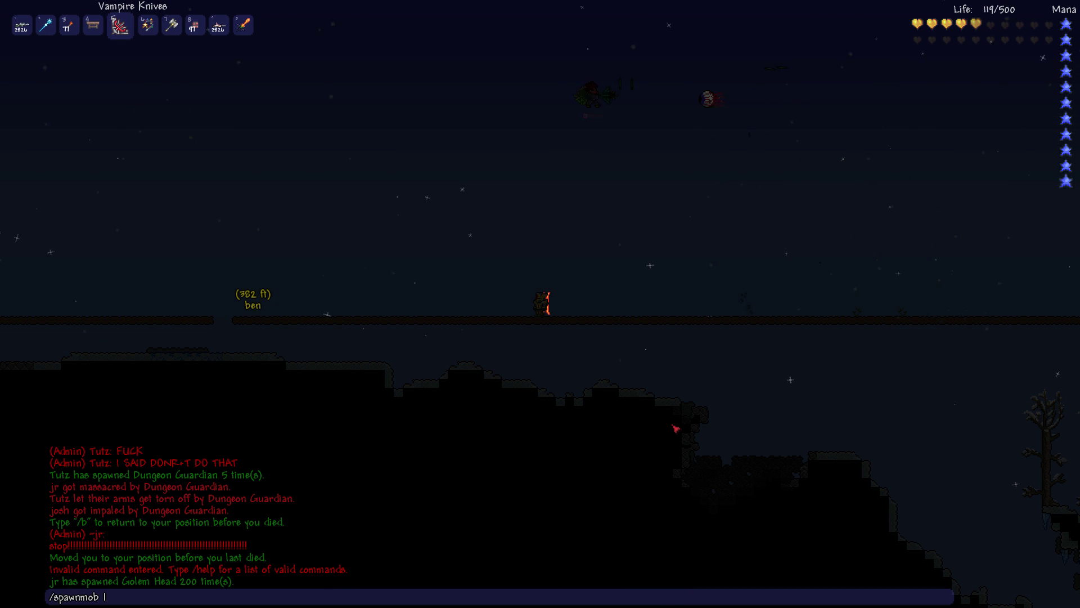
pyautogui.write('69')
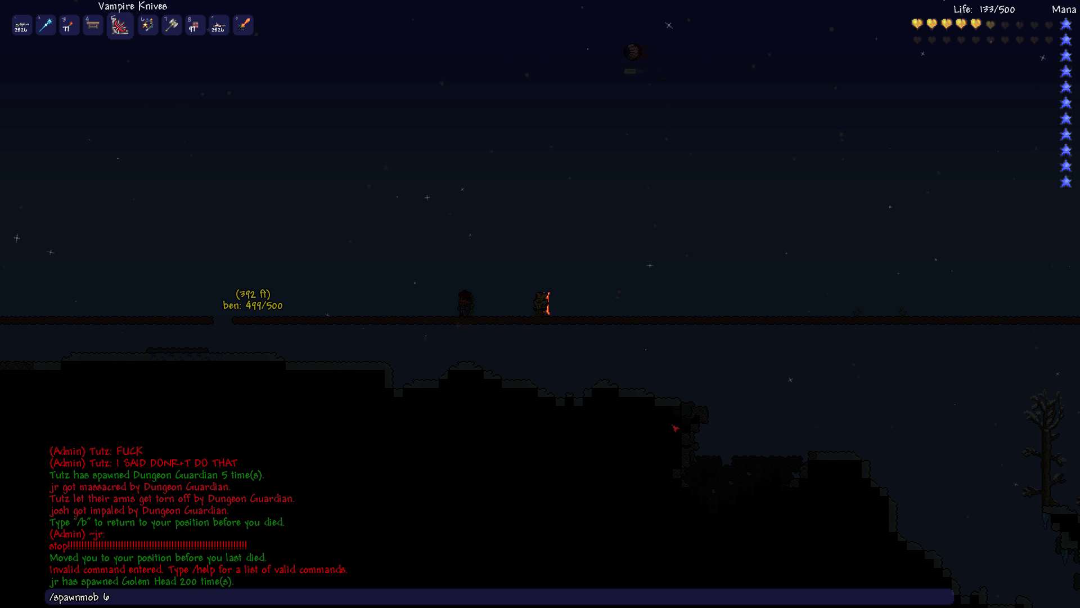
pyautogui.press('Return')
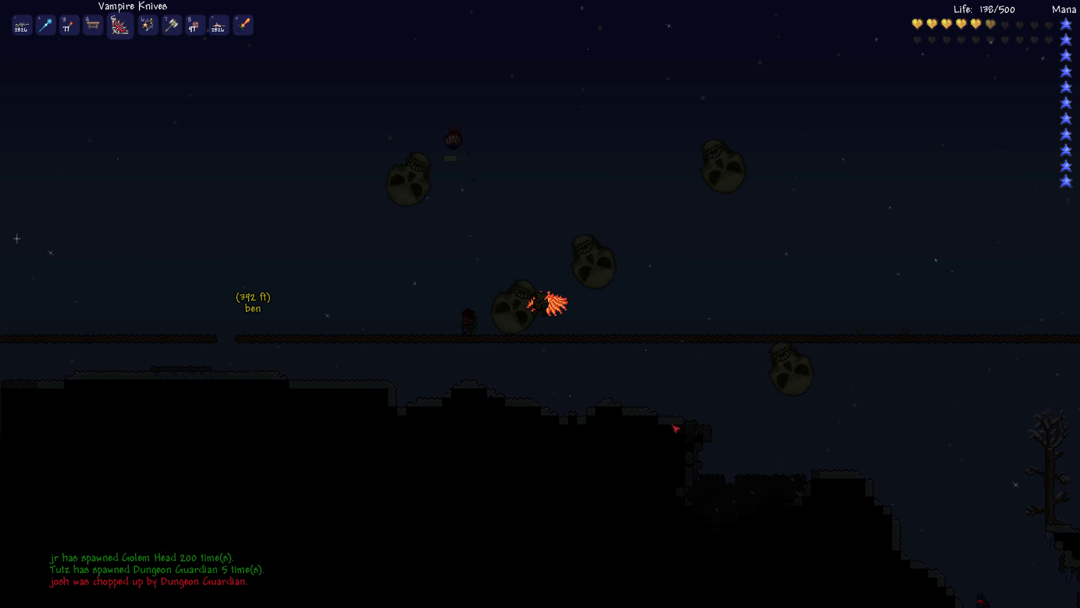
pyautogui.press('Return')
pyautogui.write('/b')
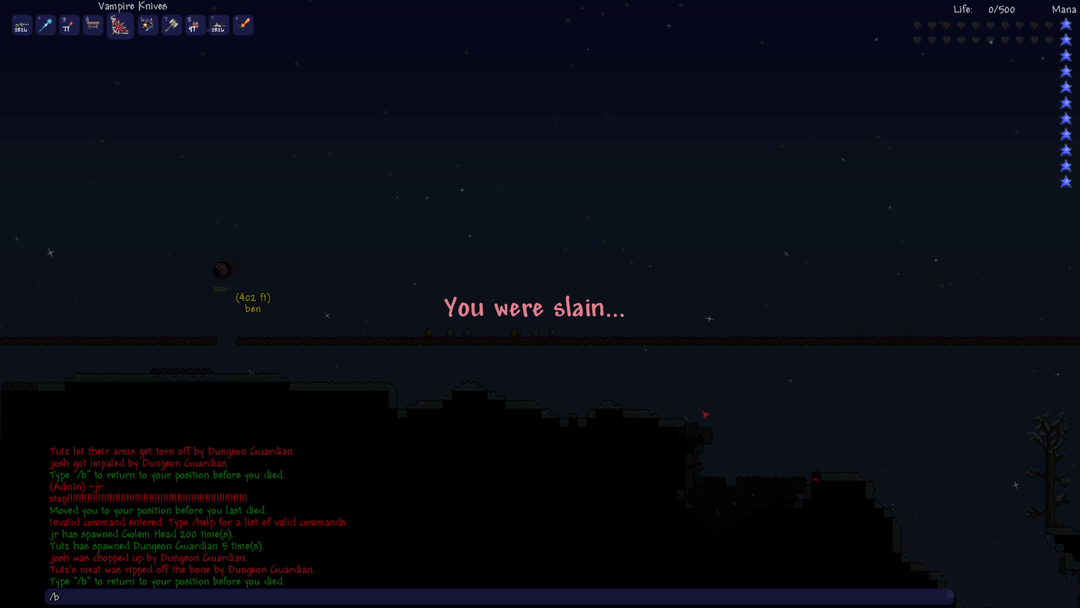
pyautogui.press('Return')
pyautogui.press('Return')
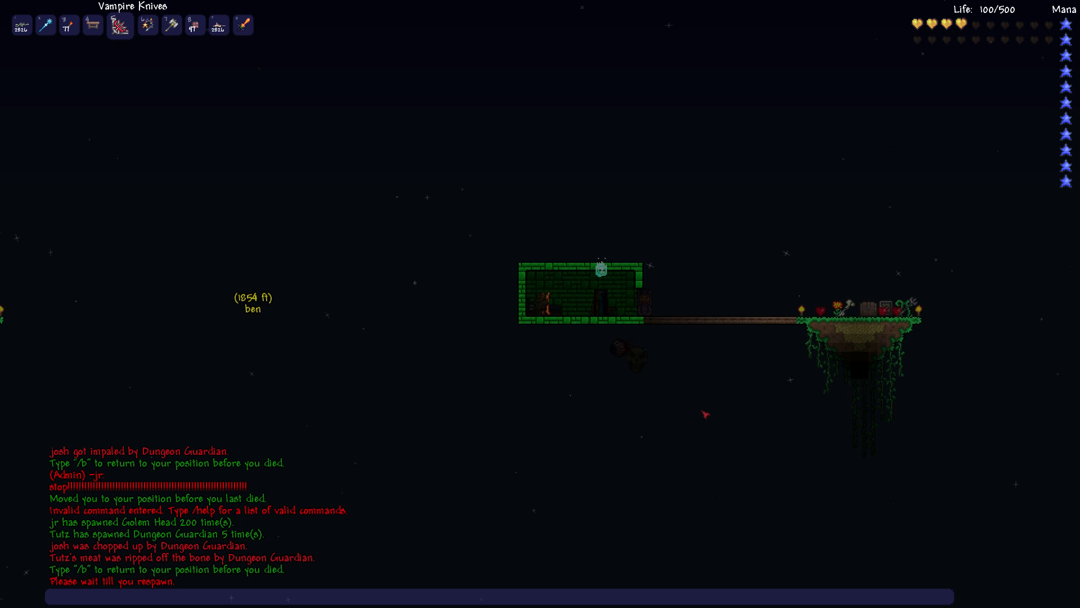
pyautogui.write('/b')
pyautogui.press('Return')
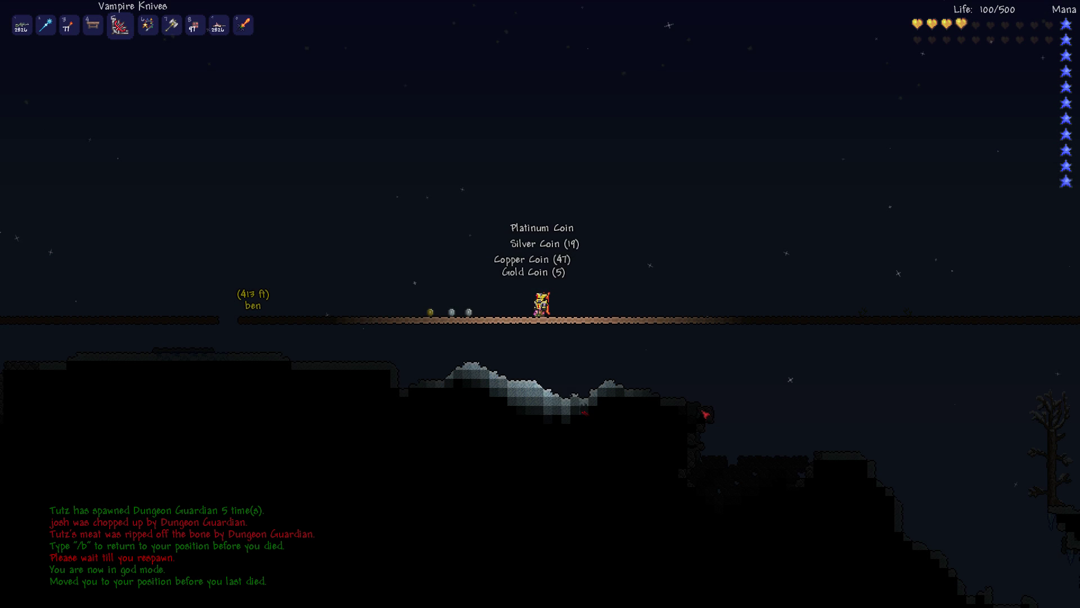
pyautogui.press('a')
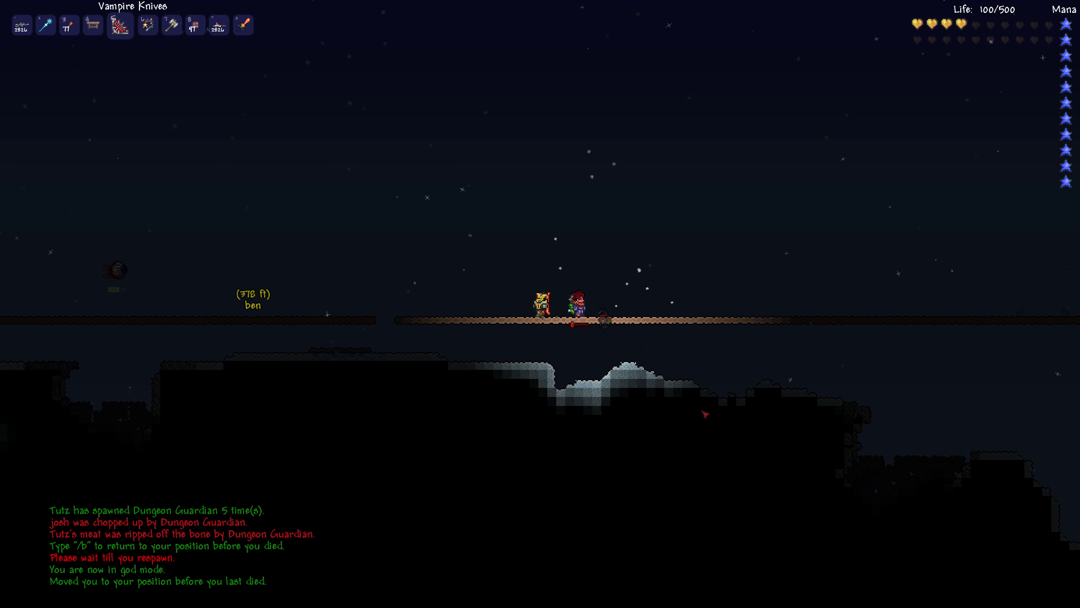
pyautogui.press('Return')
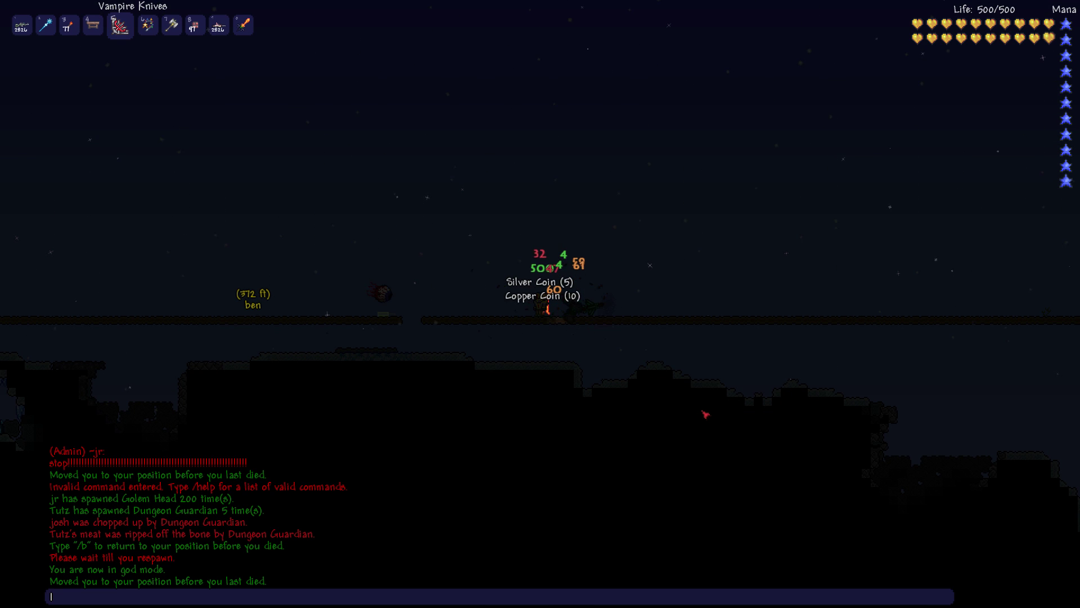
pyautogui.write('/p')
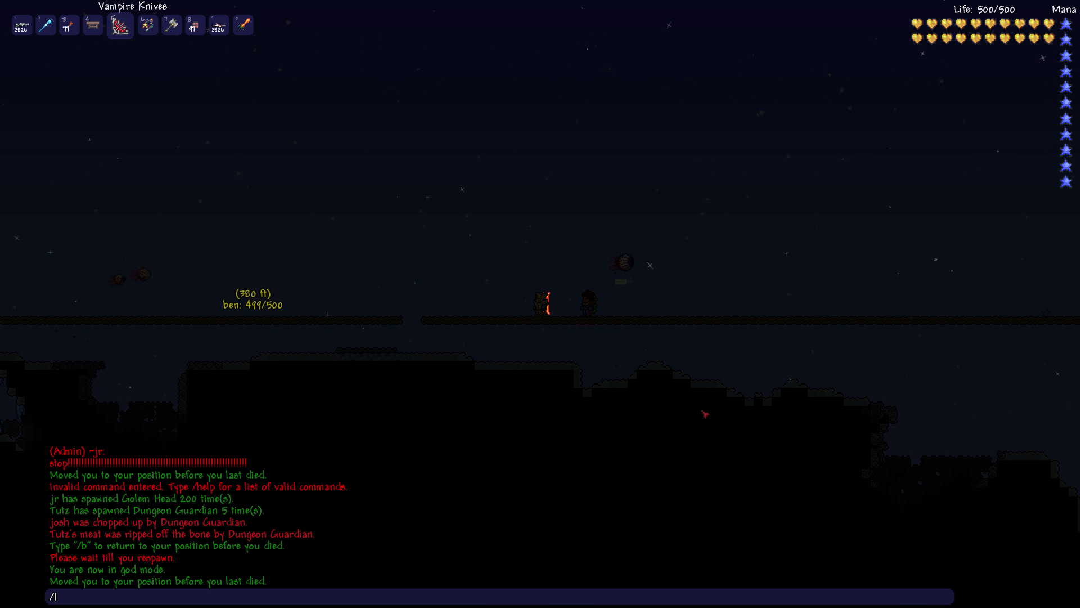
pyautogui.write('um')
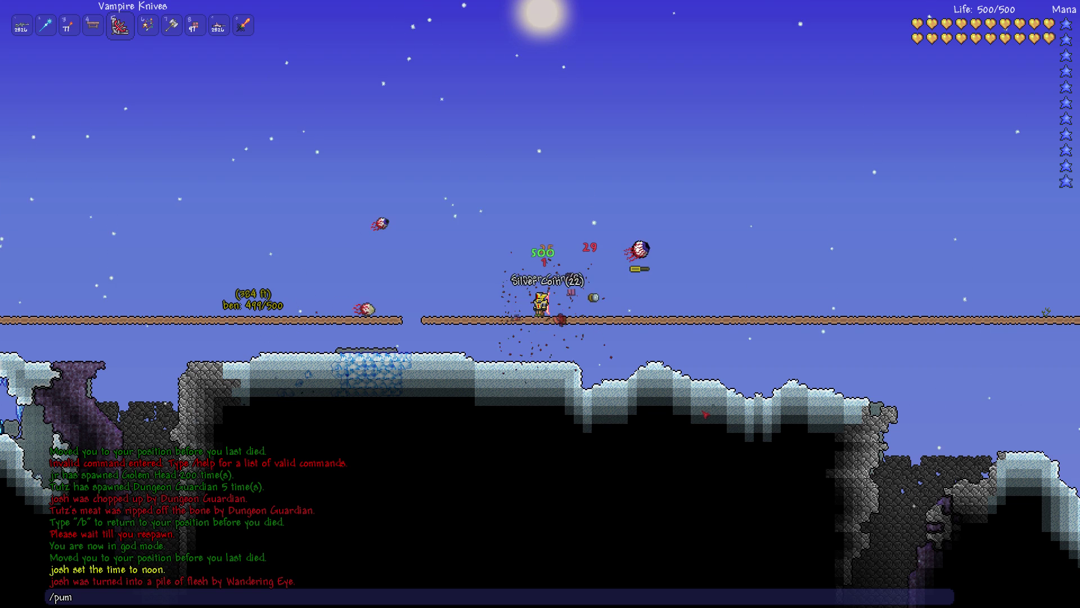
pyautogui.write('pkin')
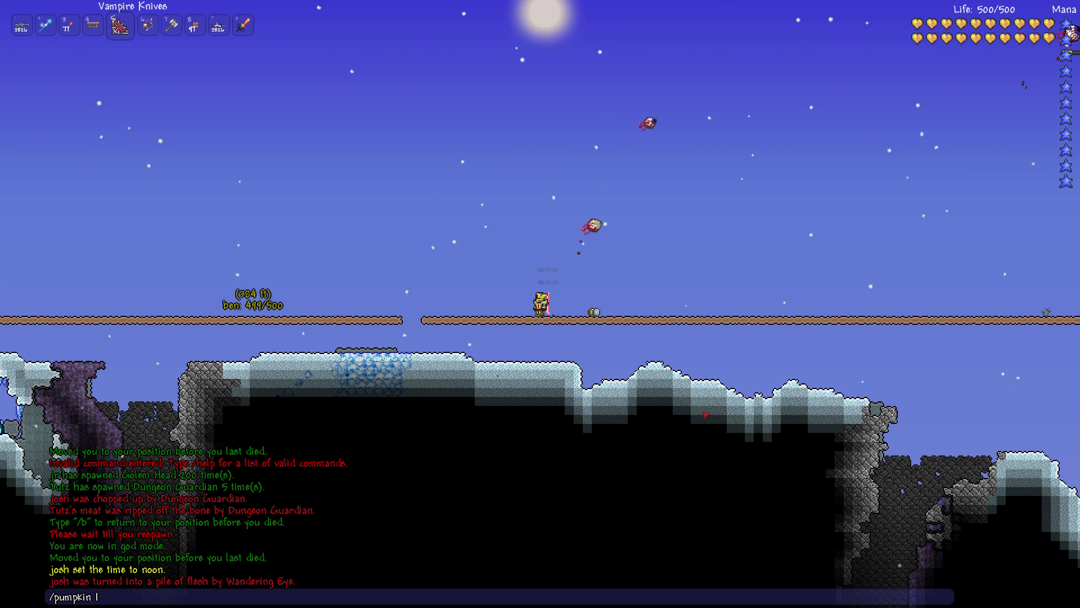
# - Start the Pumpkin Moon with /pumpkinmoon, then submit a misspelled /spawnmob command
pyautogui.press('BackSpace')
pyautogui.press('BackSpace')
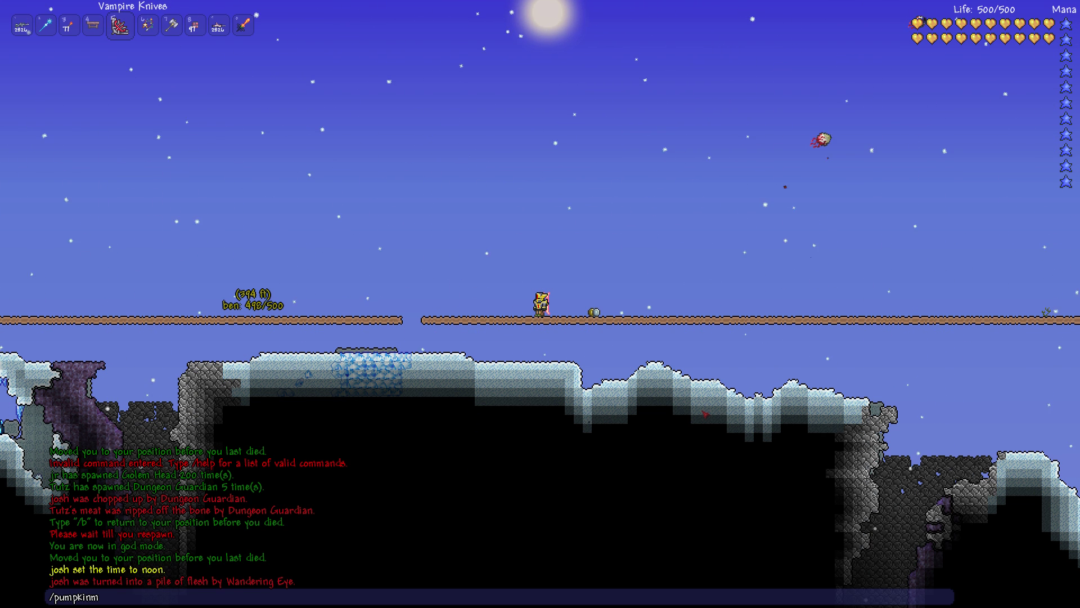
pyautogui.write('n')
pyautogui.press('Return')
pyautogui.press('Return')
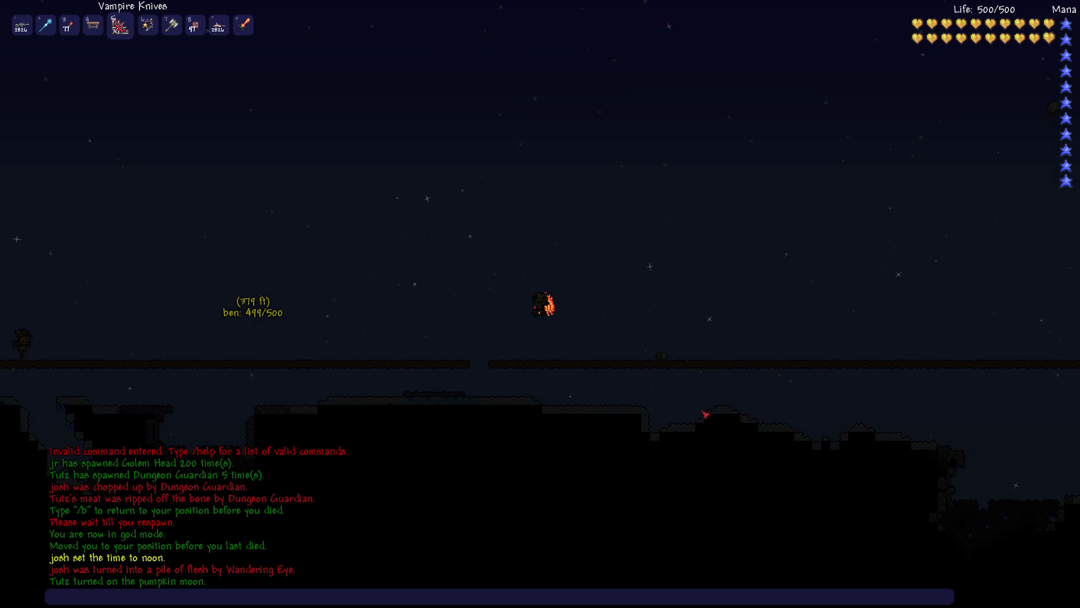
pyautogui.write('spanw')
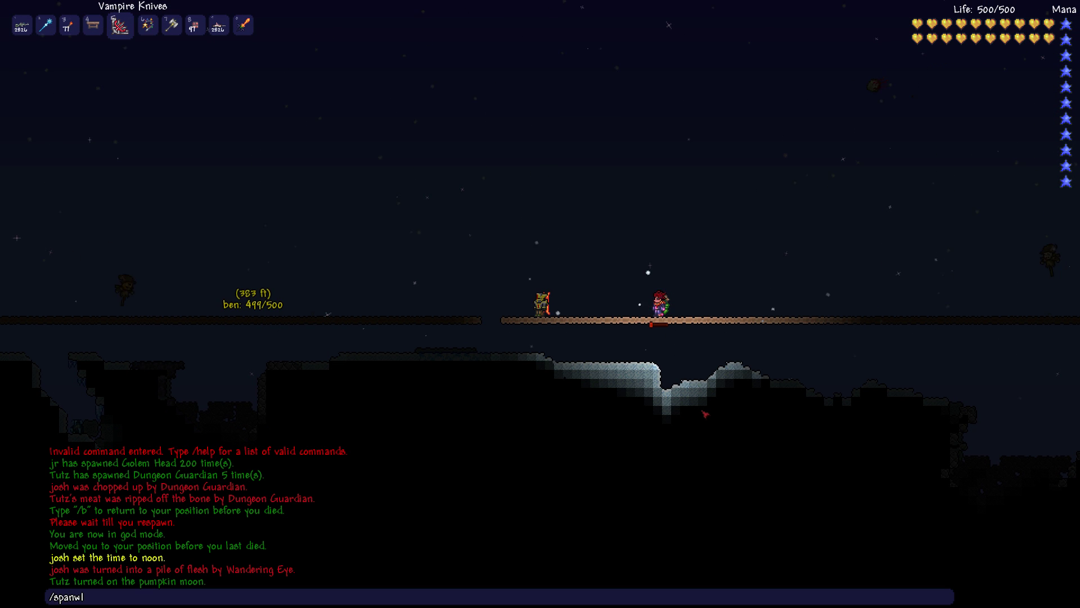
pyautogui.write('mob 6')
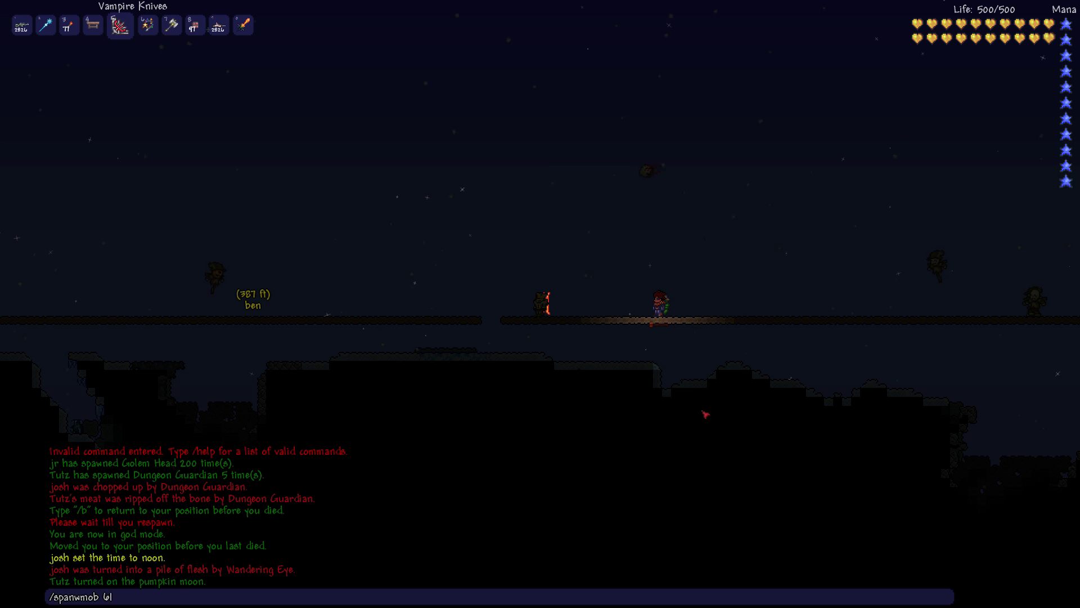
pyautogui.press('Return')
pyautogui.write('/')
pyautogui.press('Return')
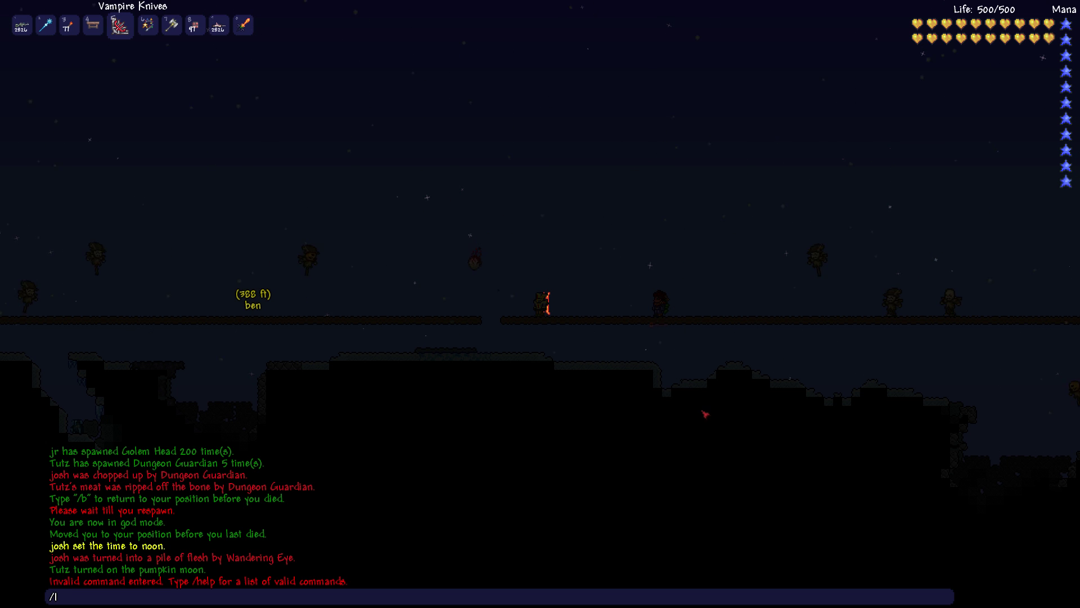
pyautogui.write('spawn')
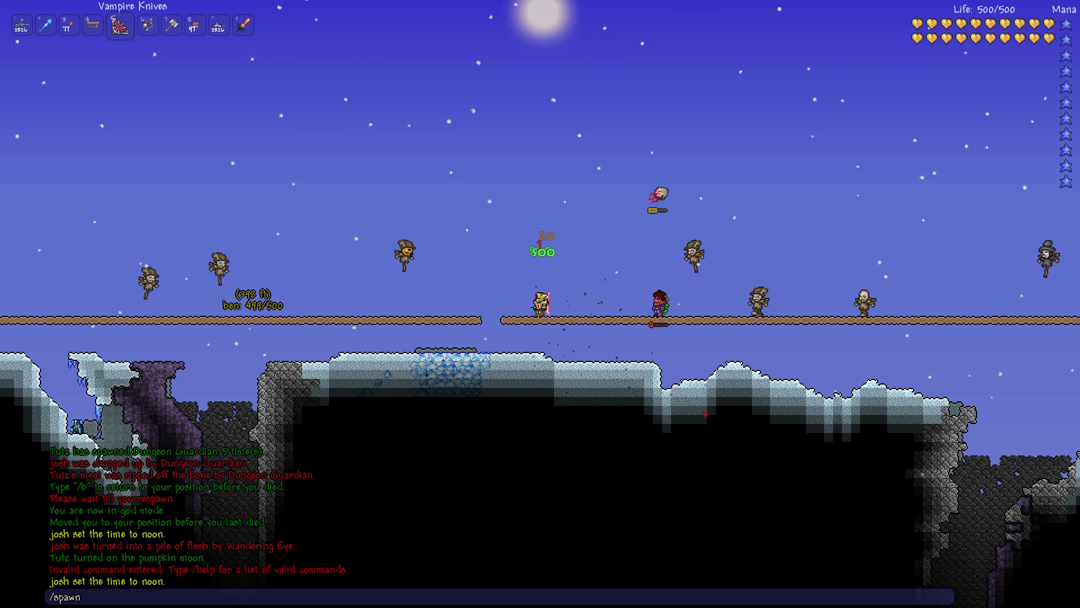
pyautogui.write('mob bl')
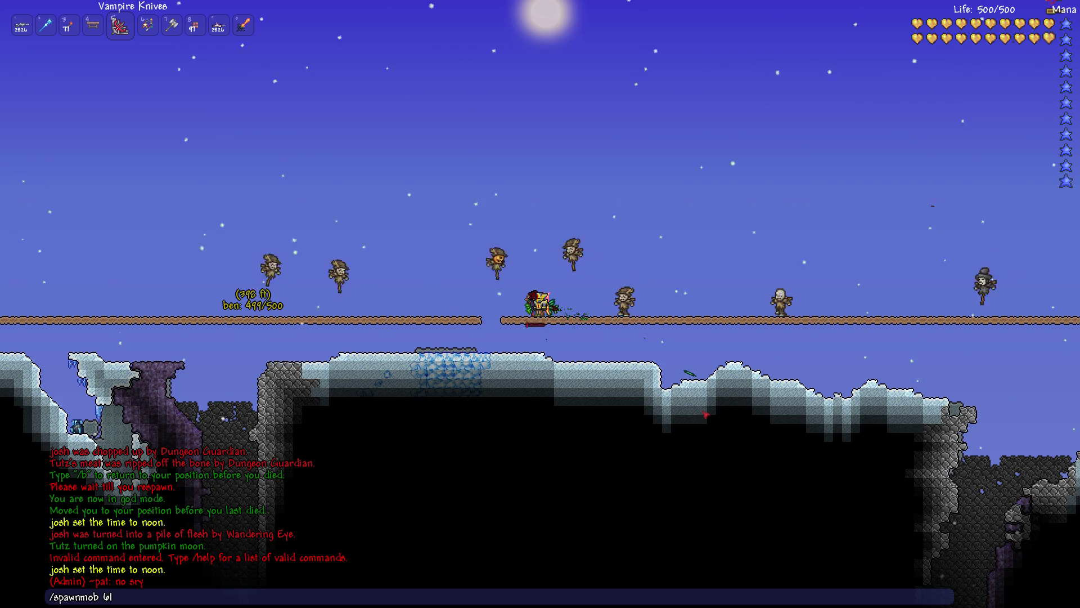
# - Spawn a Dungeon Guardian, die to it, and respawn at the sky house with /b
pyautogui.press('Return')
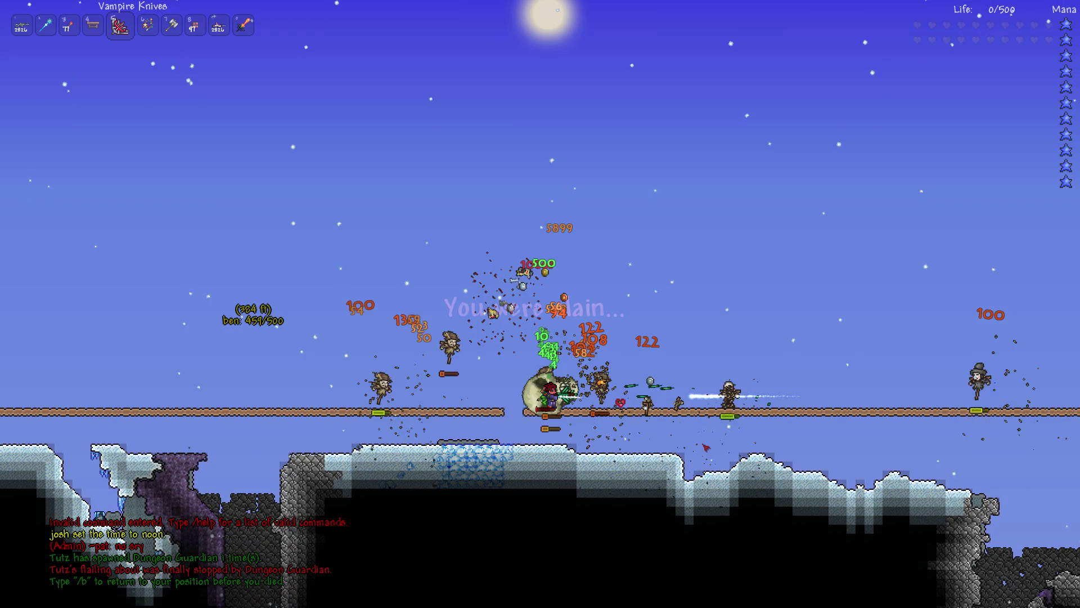
pyautogui.press('Return')
pyautogui.write('/b')
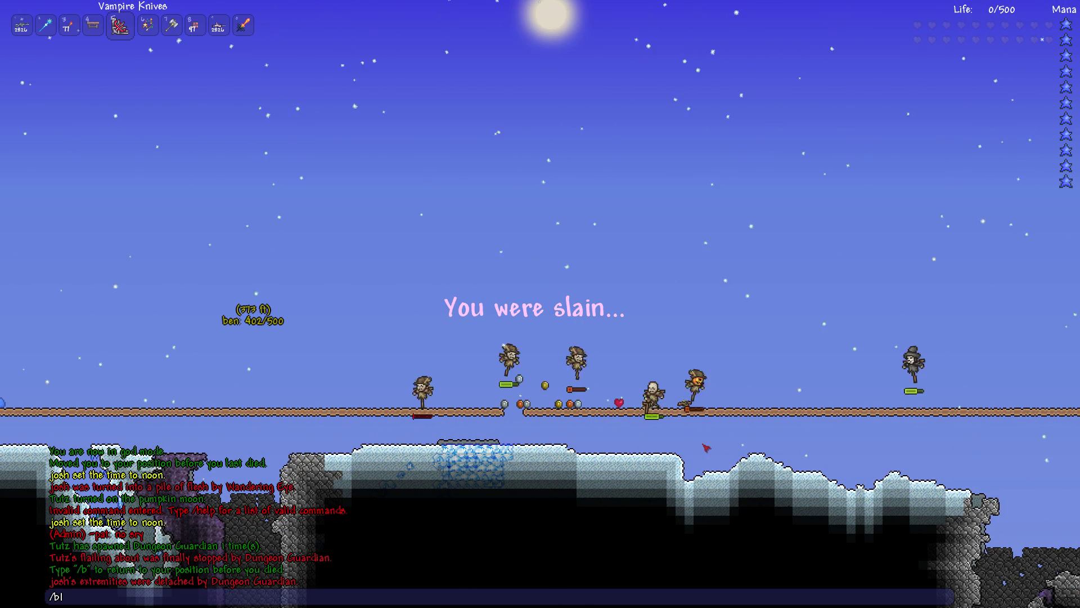
pyautogui.press('Return')
pyautogui.press('Return')
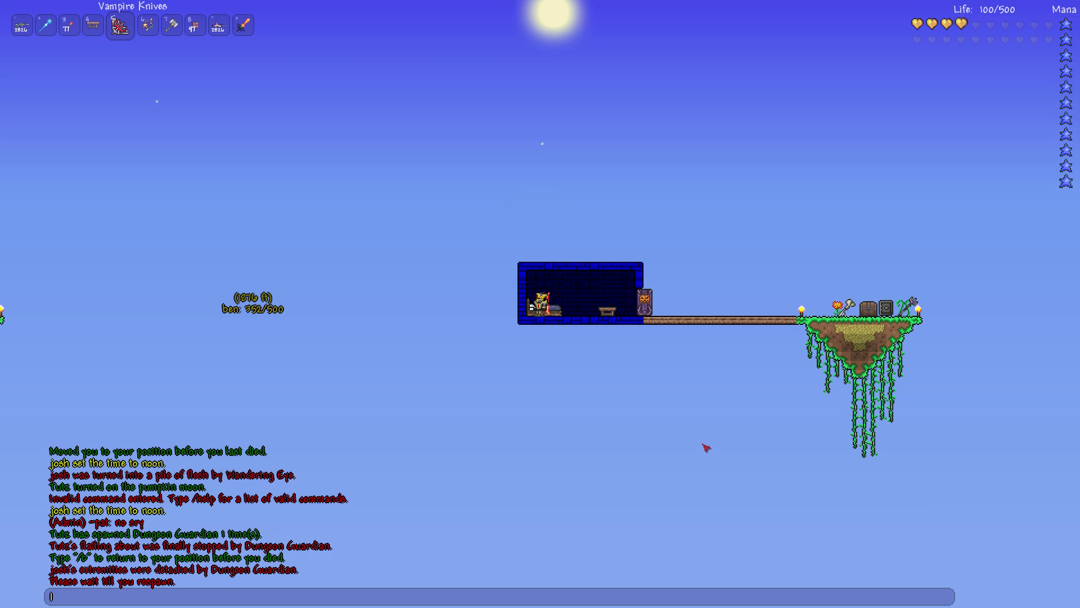